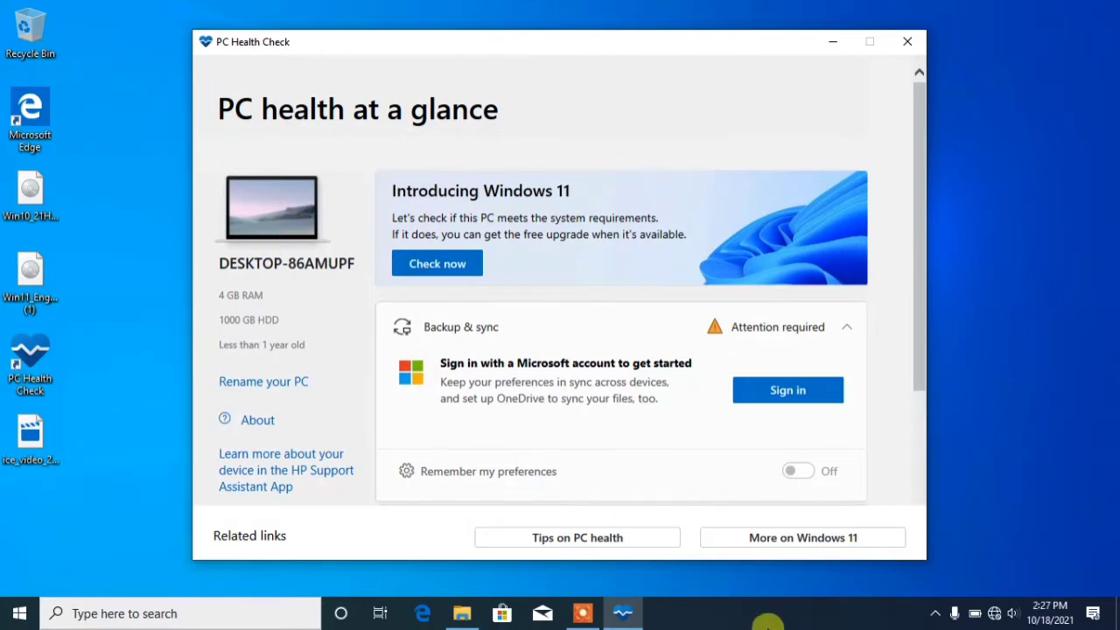
Check whether this PC meets the Windows 11 system requirements, and dismiss the result.
click(438, 263)
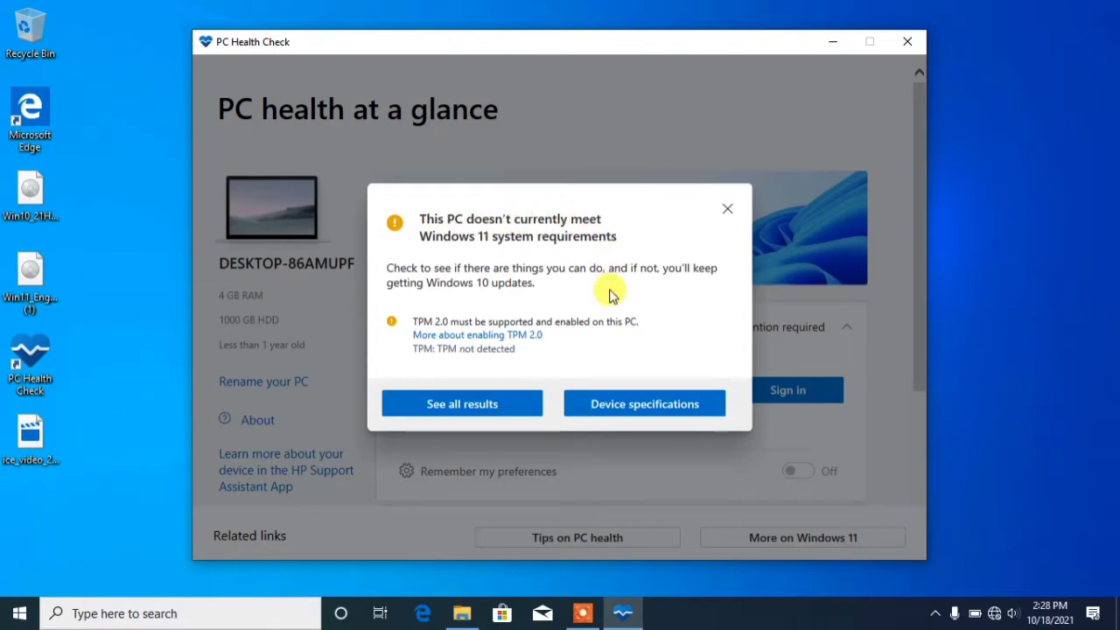
click(727, 212)
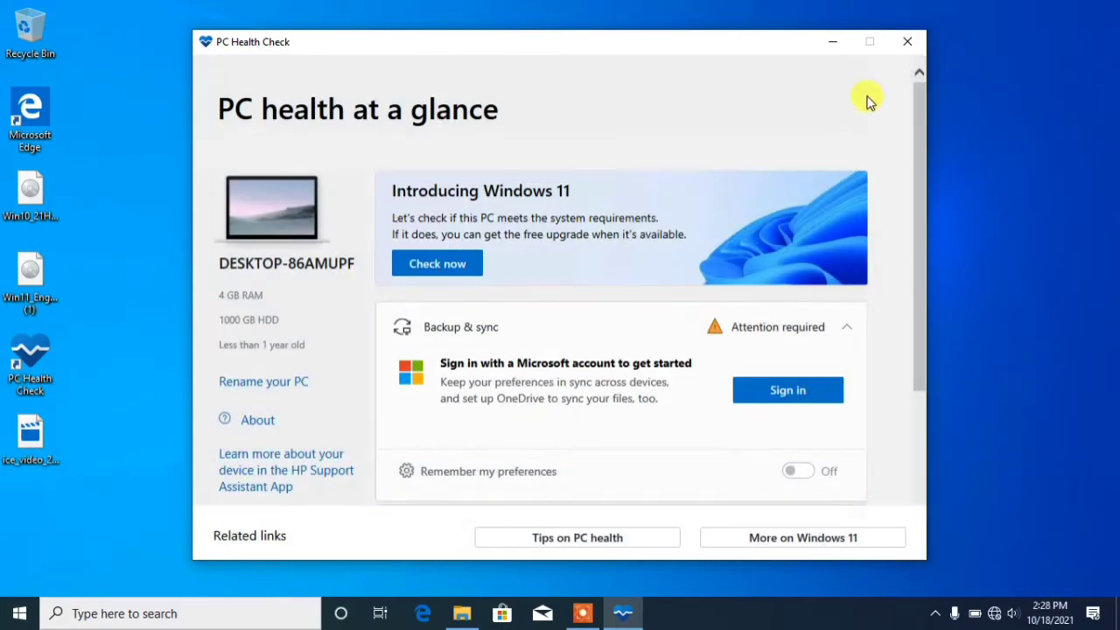
View the computer's basic system properties, then close the system, file browser and PC Health Check windows.
click(462, 613)
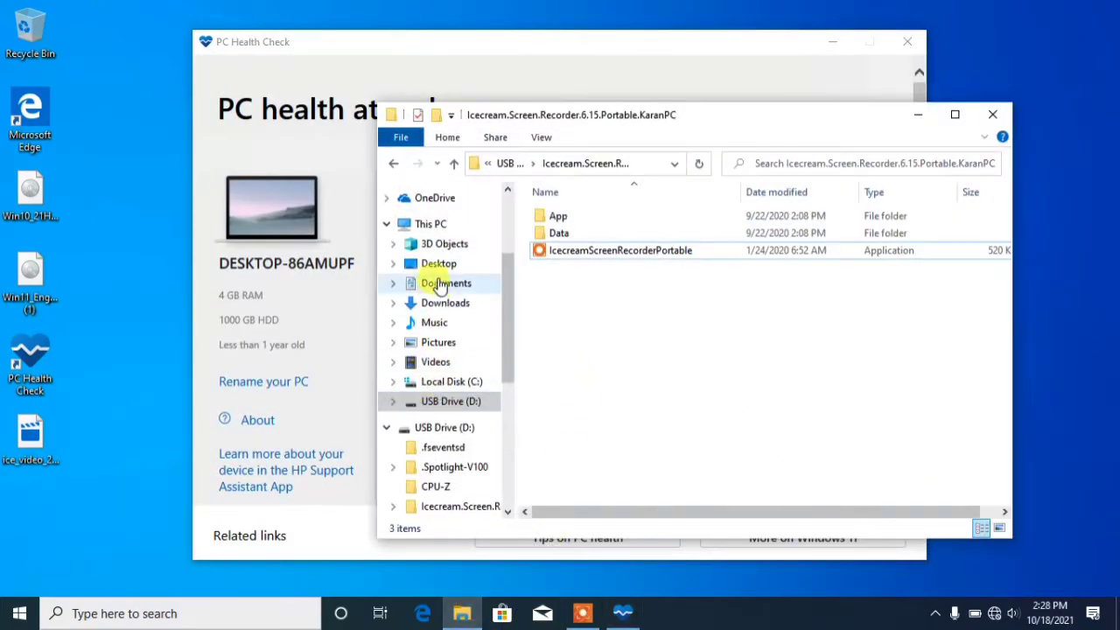
right_click(431, 224)
click(534, 439)
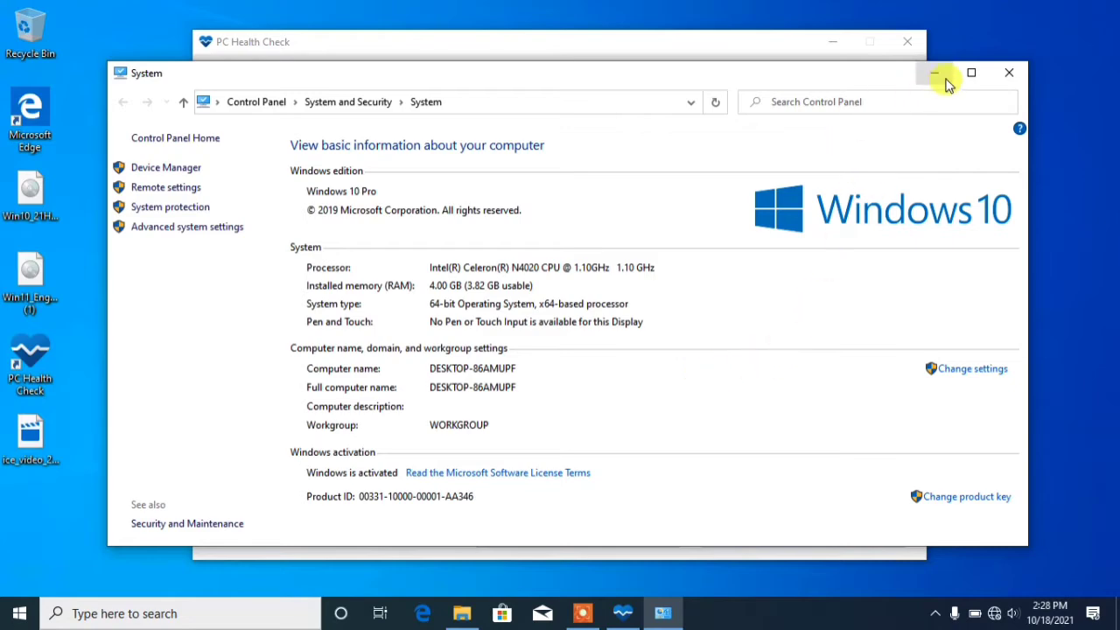
click(1000, 72)
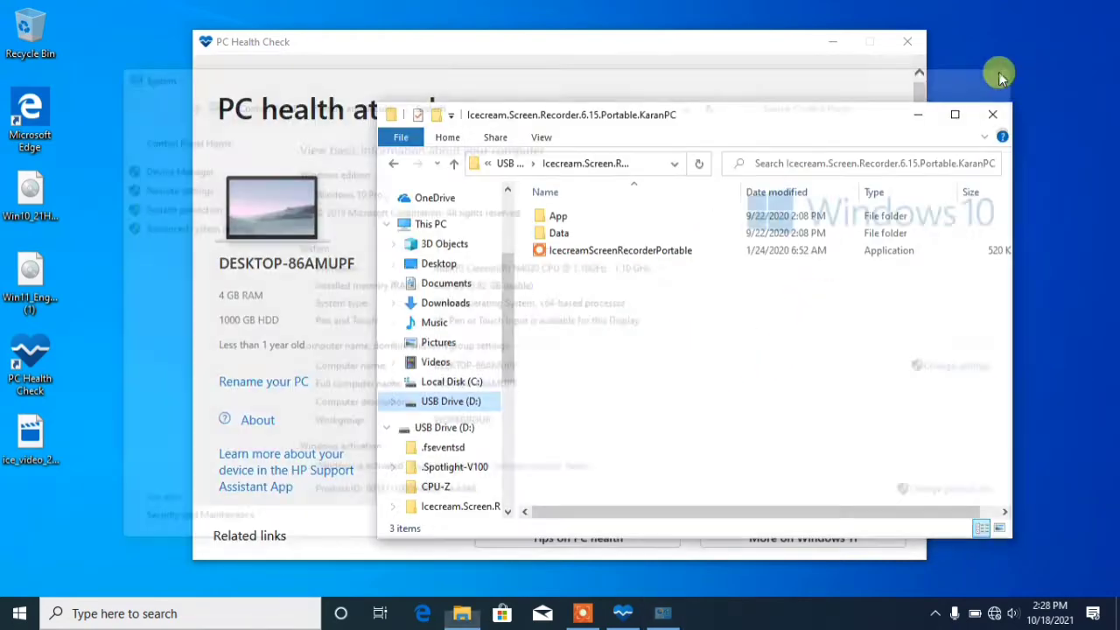
click(1003, 114)
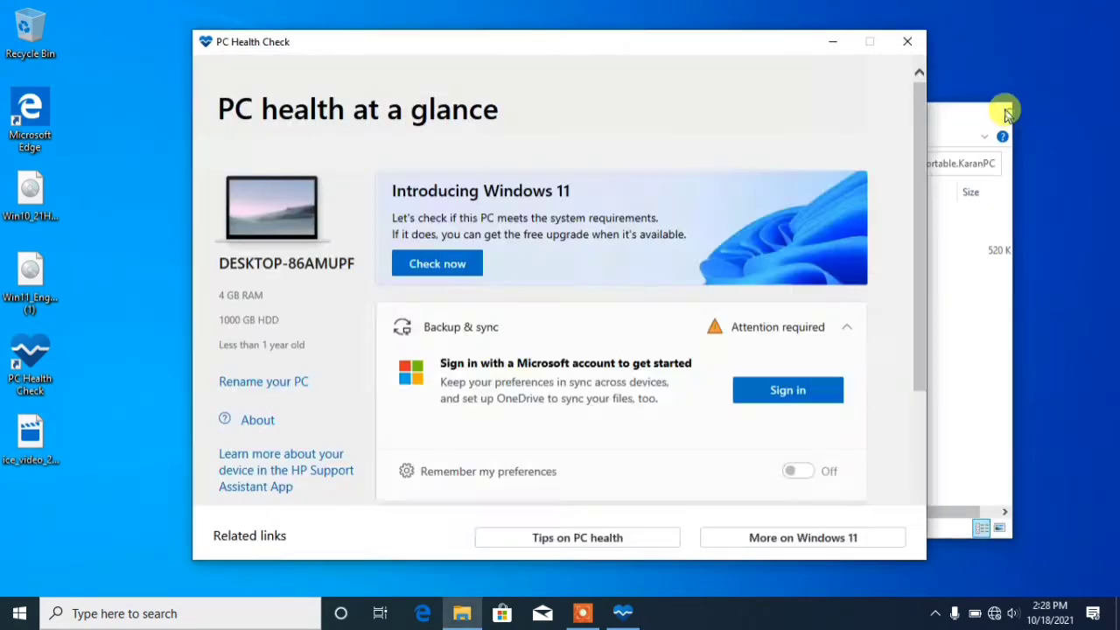
click(907, 41)
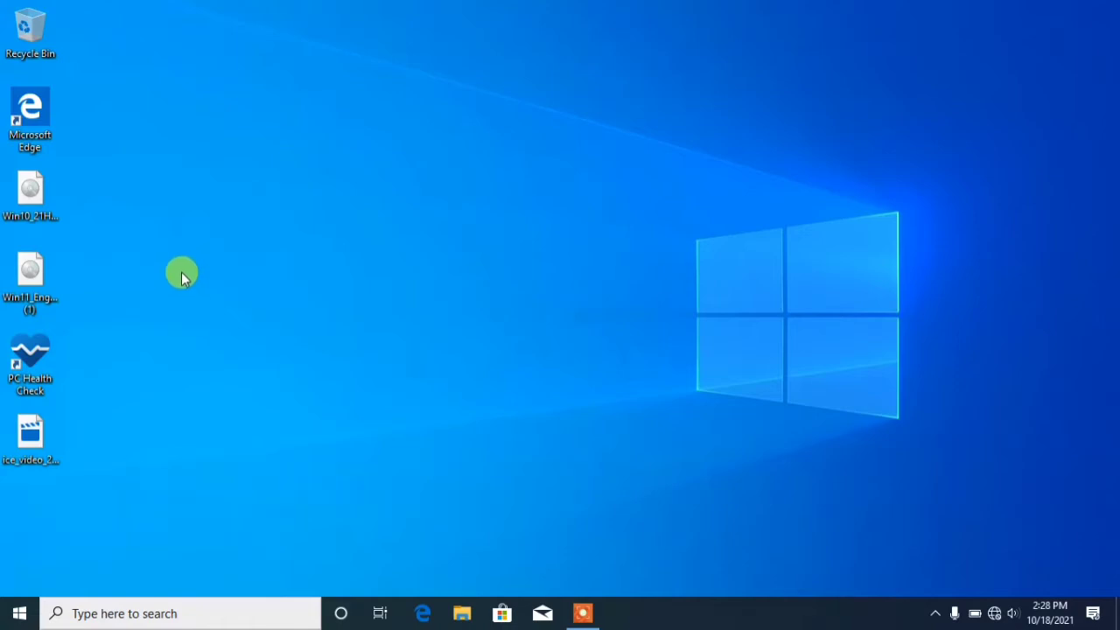
Mount the Windows 10 and Windows 11 disc images from the desktop, closing each drive window after viewing its contents.
click(35, 199)
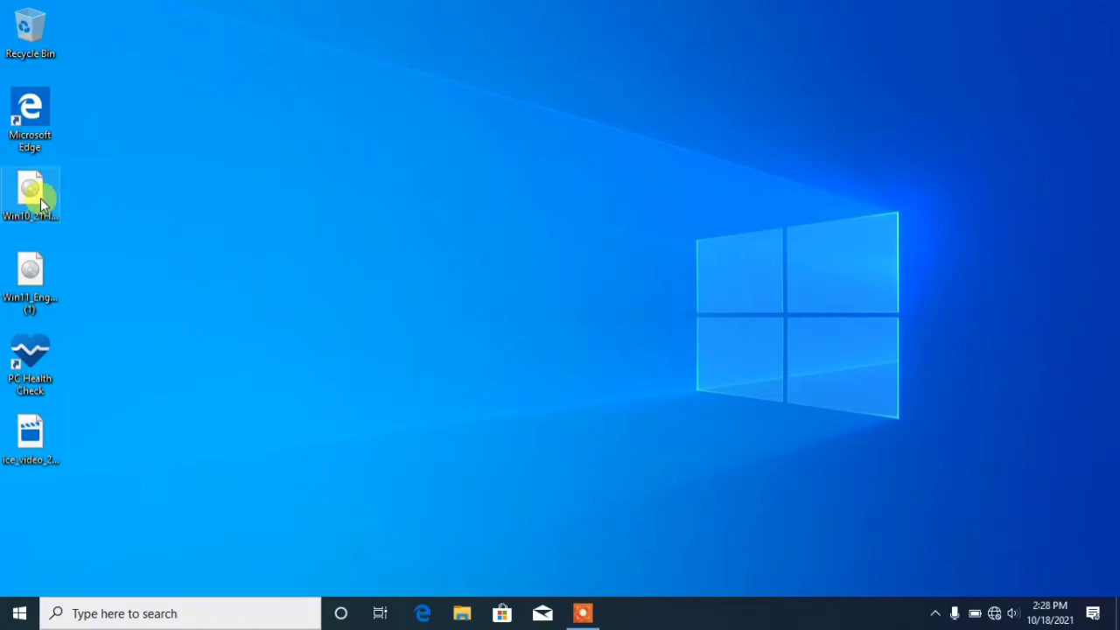
drag(236, 143, 251, 114)
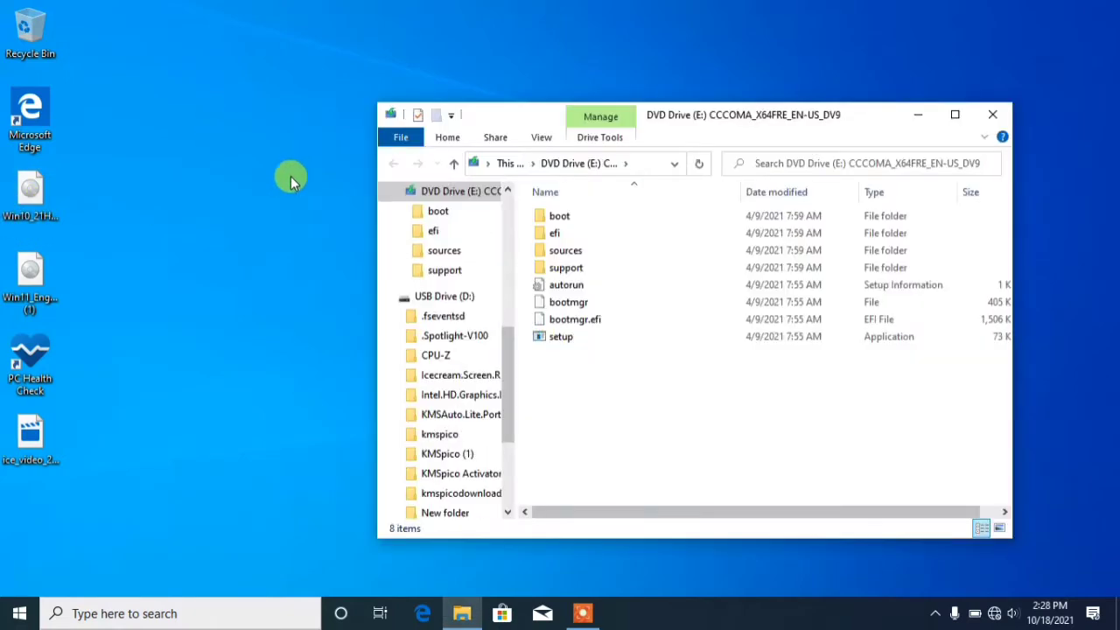
click(993, 115)
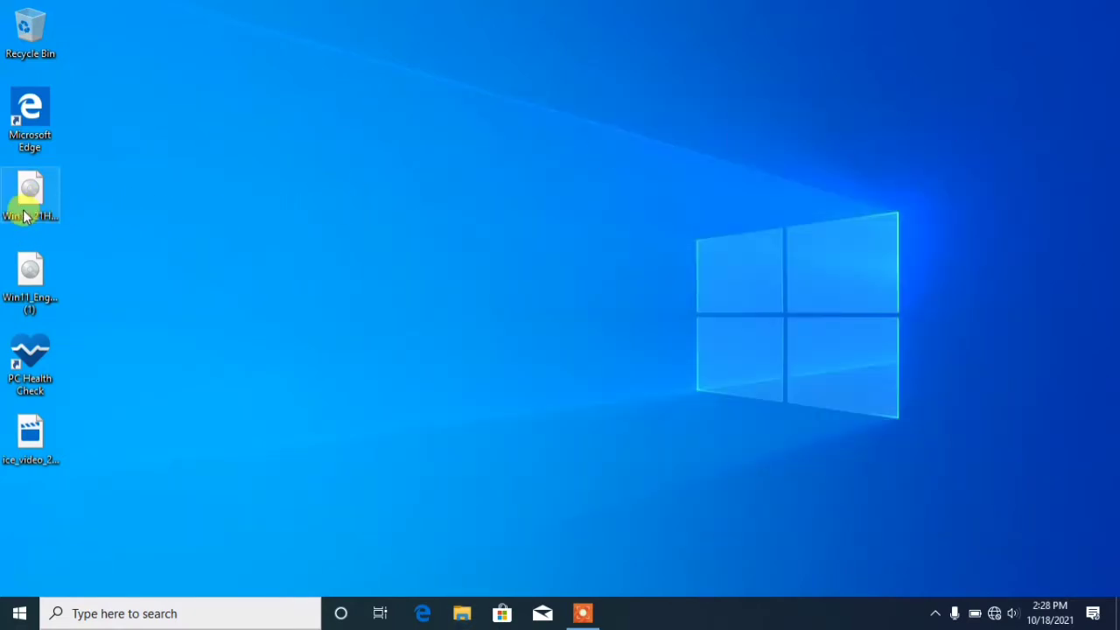
drag(27, 201, 220, 153)
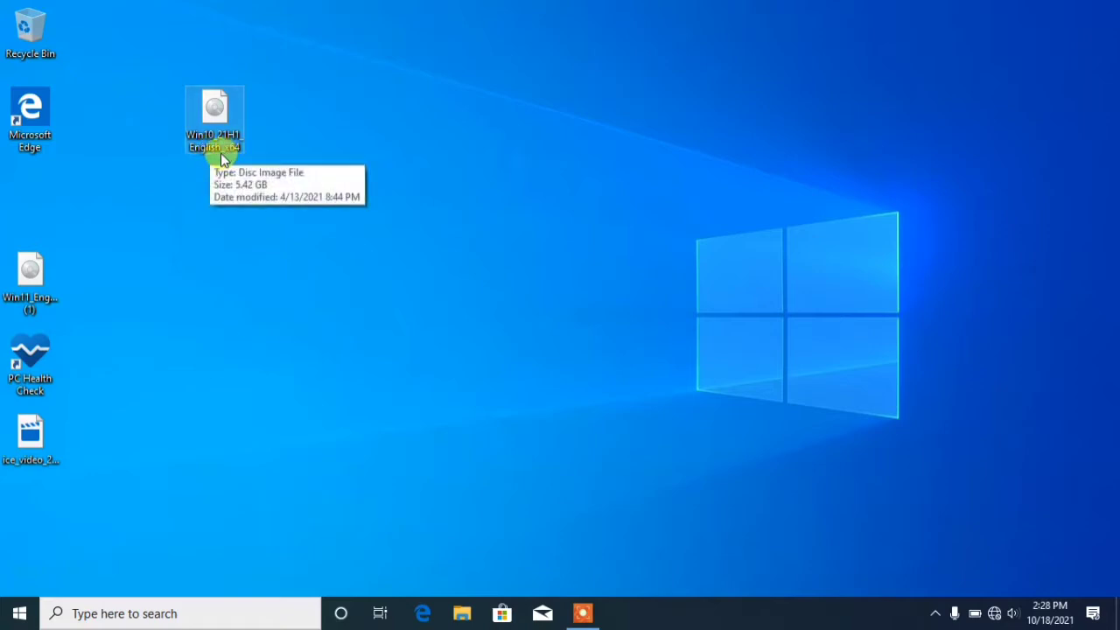
click(283, 240)
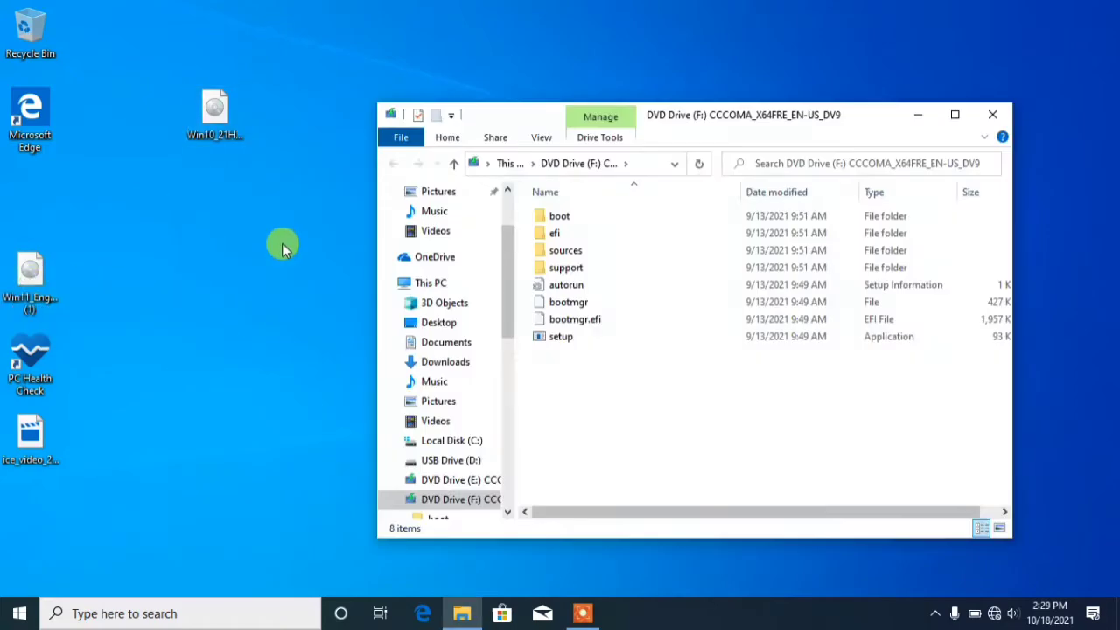
click(995, 114)
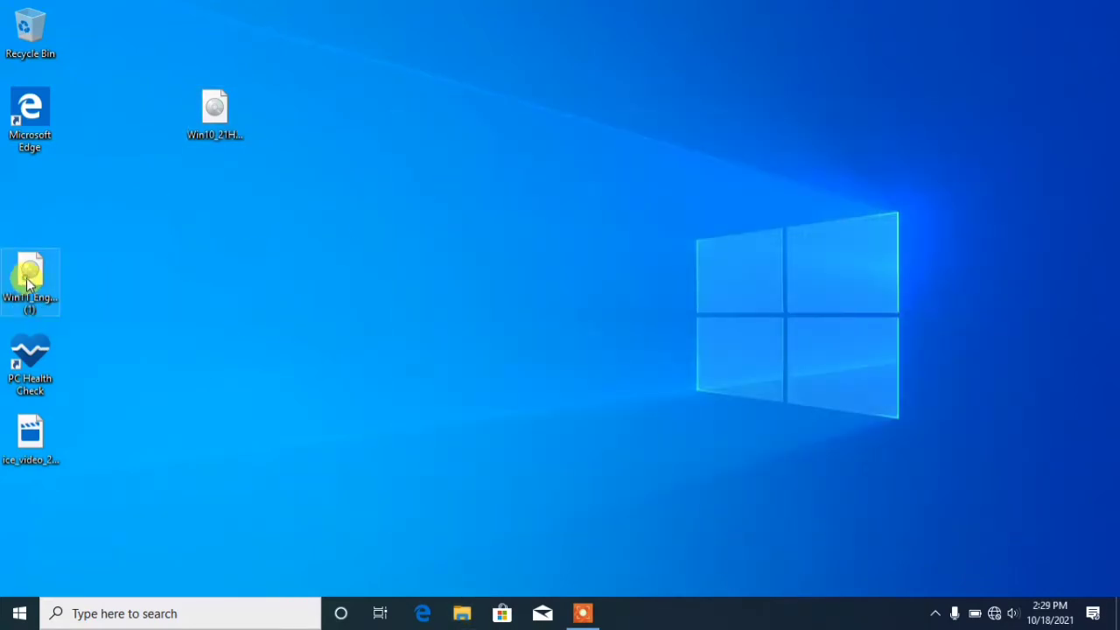
drag(28, 281, 365, 135)
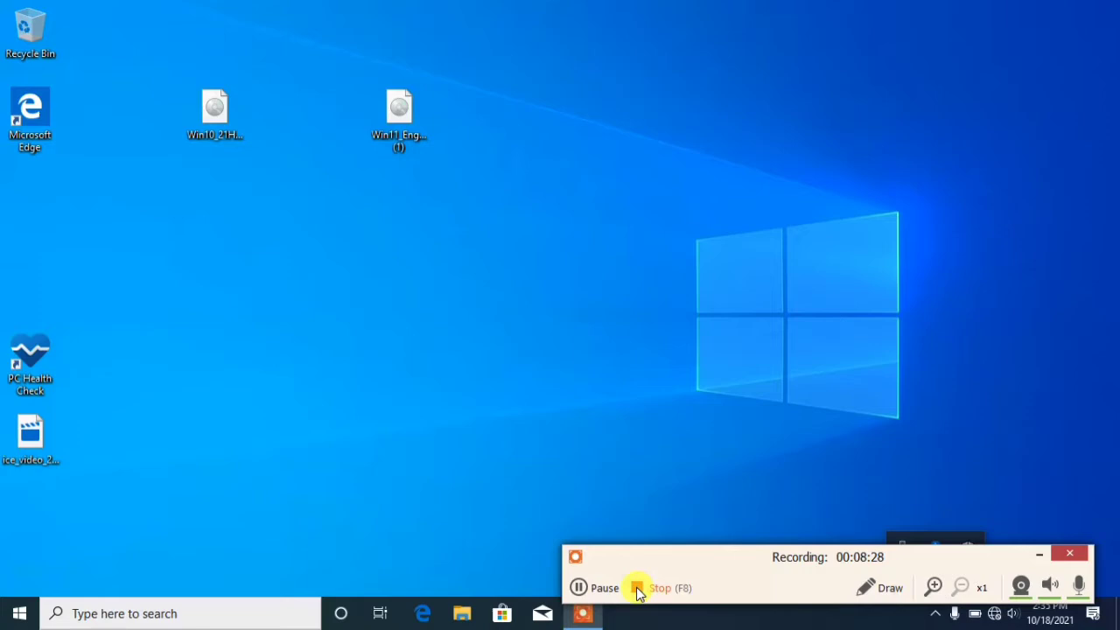
click(580, 587)
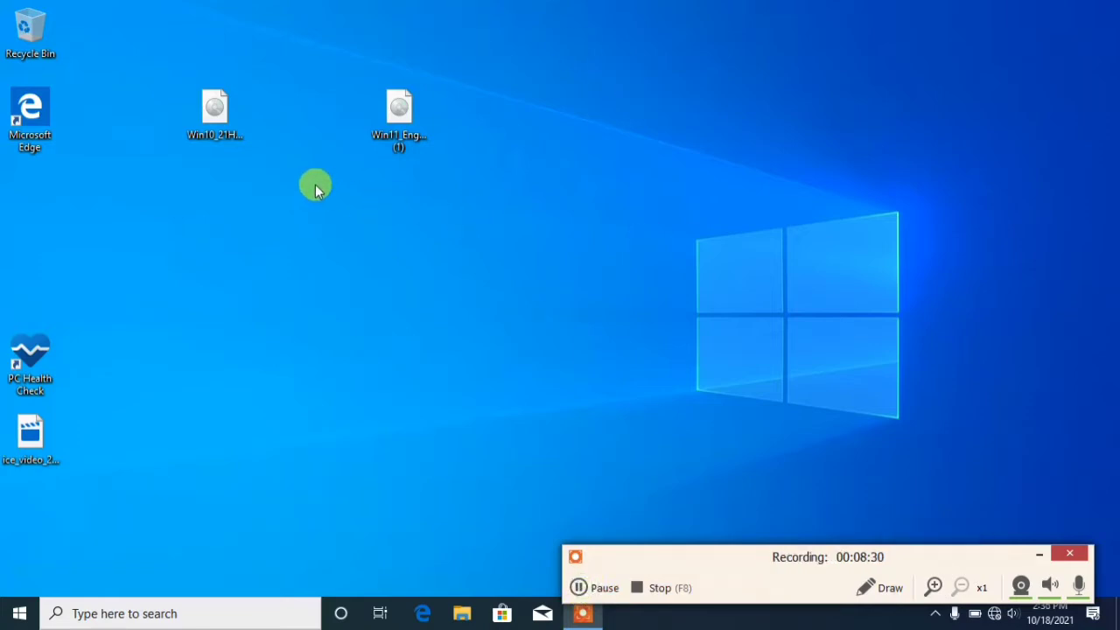
click(222, 129)
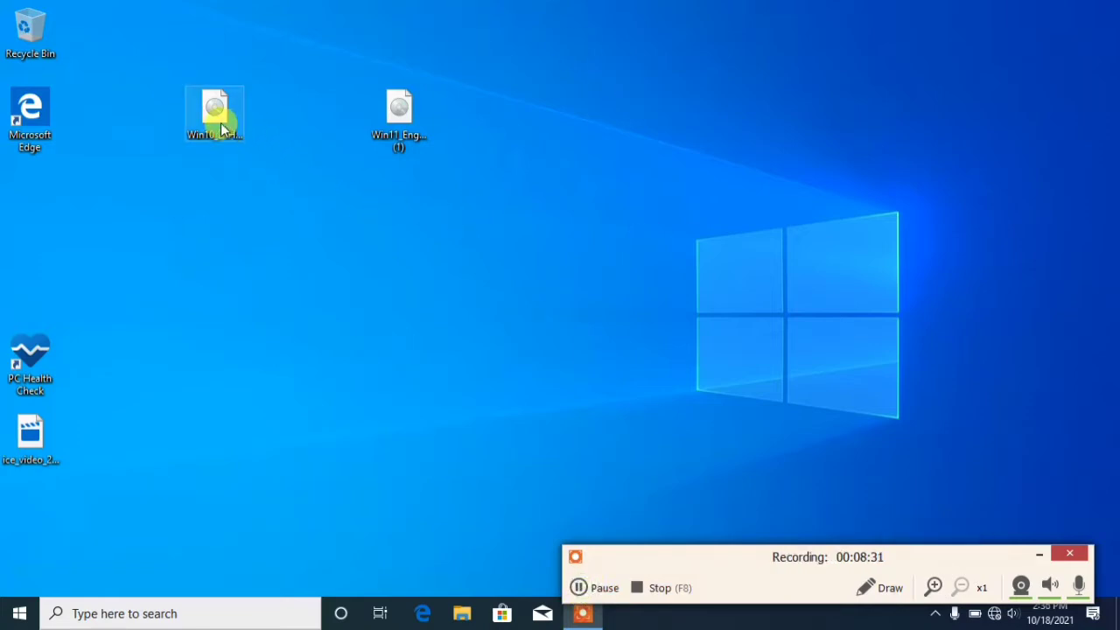
drag(224, 118, 263, 75)
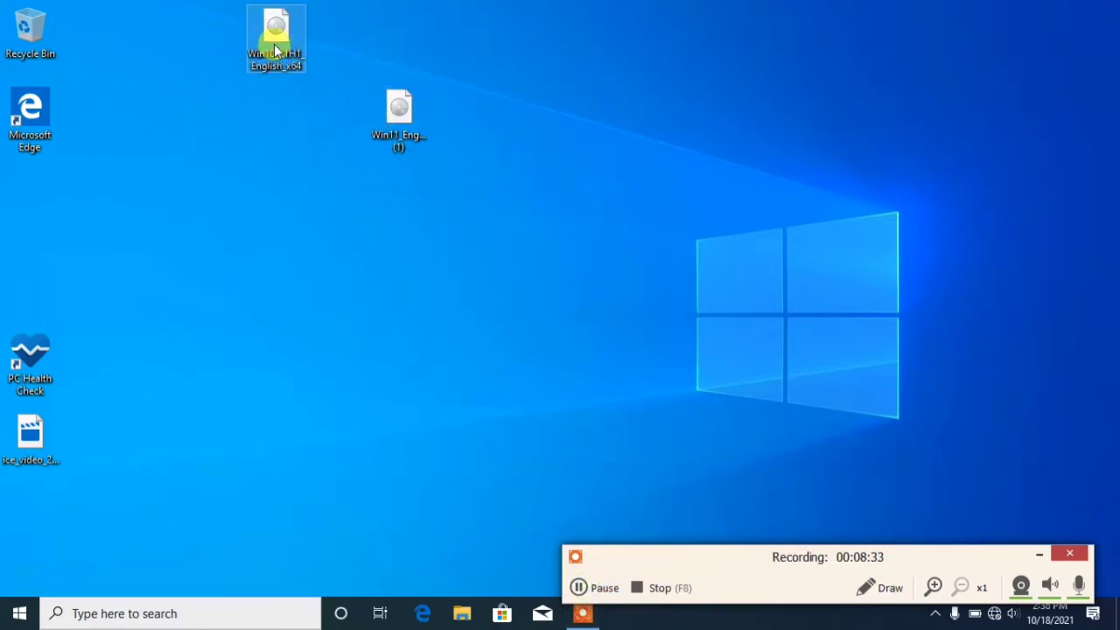
drag(281, 32, 40, 232)
drag(399, 118, 215, 281)
drag(29, 289, 85, 294)
drag(215, 276, 32, 278)
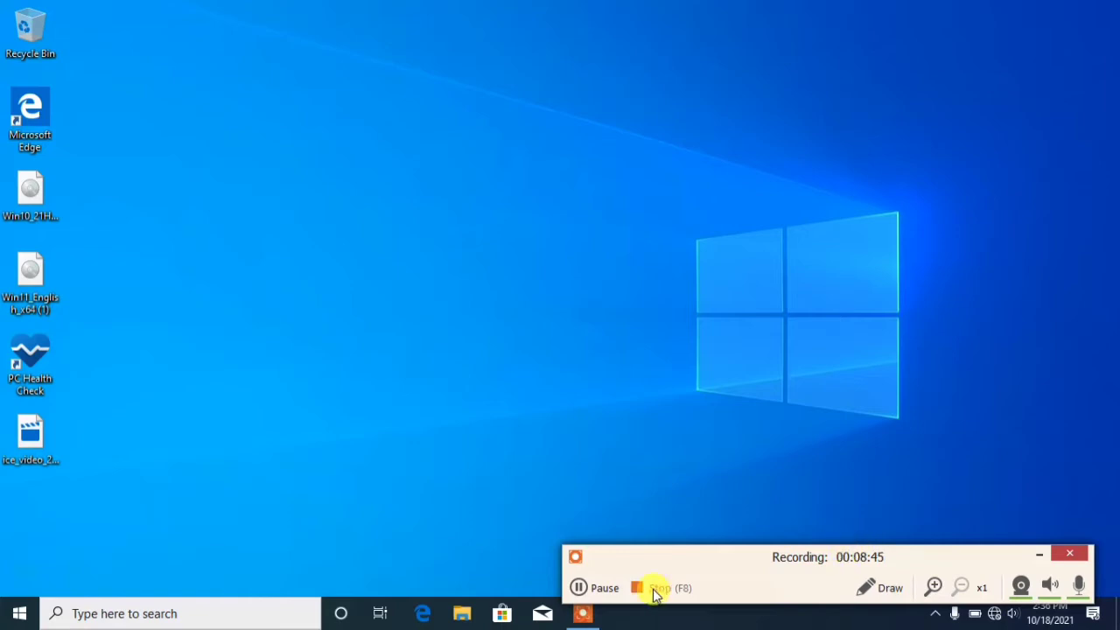
Create a new desktop folder named "windows 10", and open it briefly to check its contents.
right_click(256, 180)
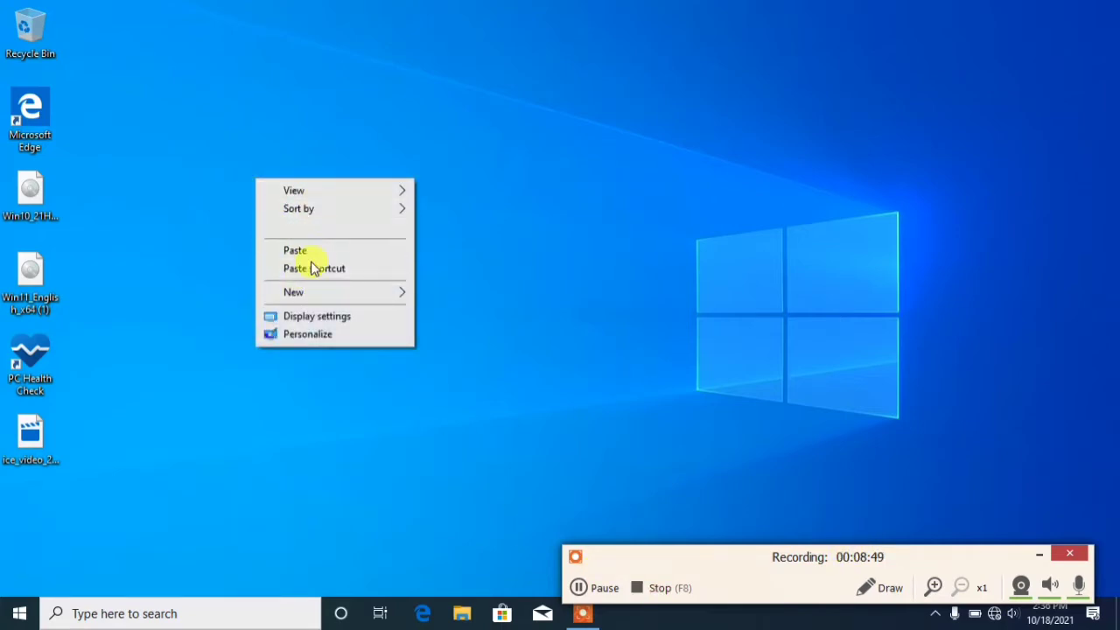
mouse_move(309, 300)
click(466, 296)
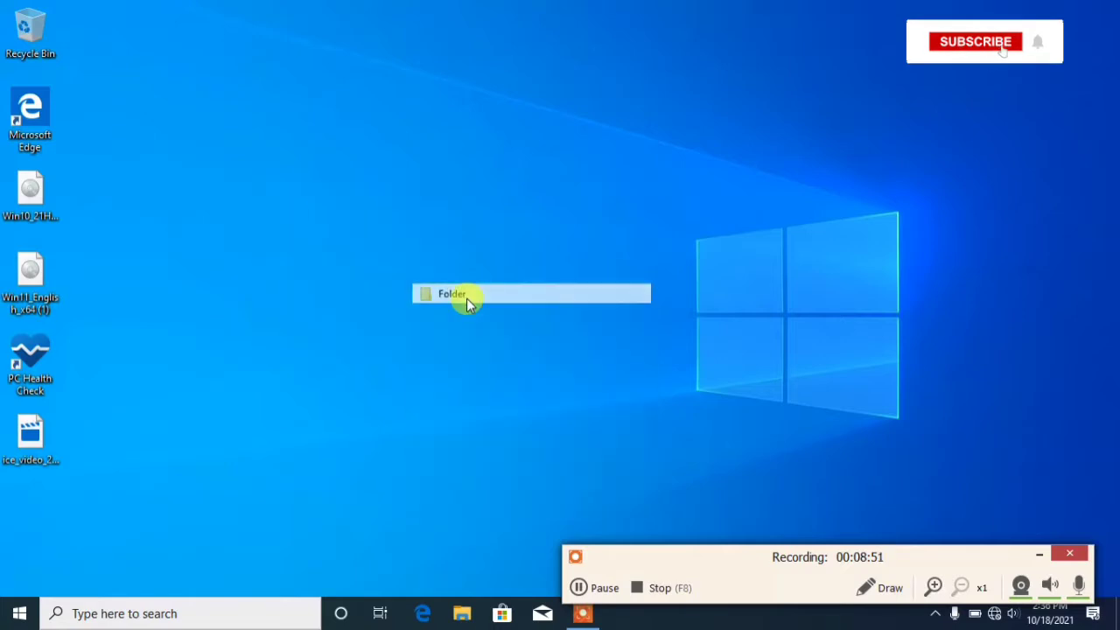
key(Return)
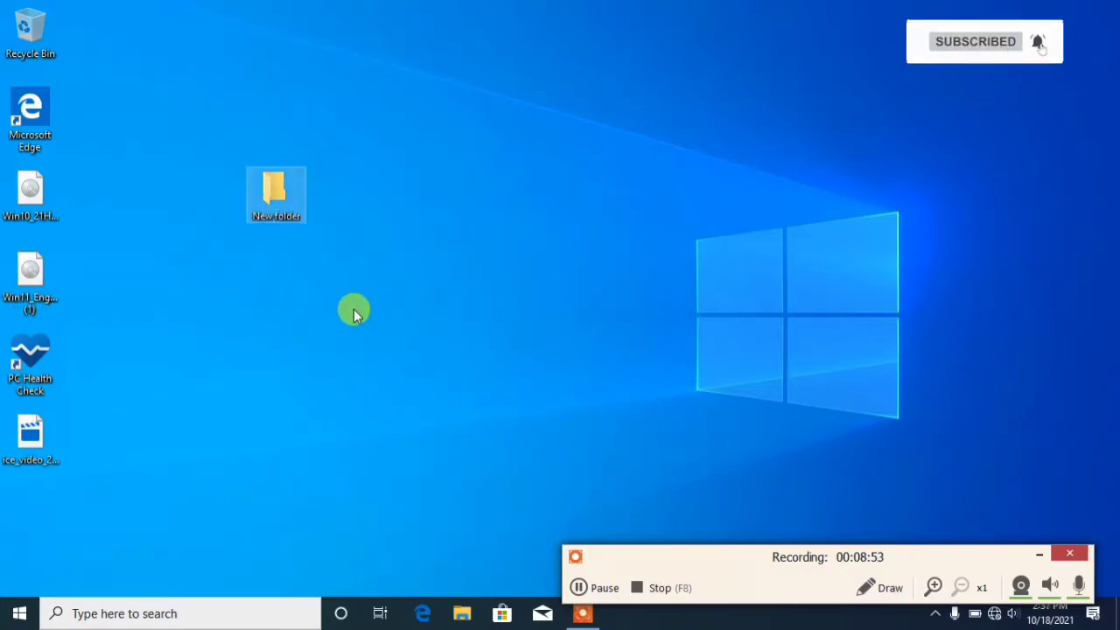
right_click(261, 210)
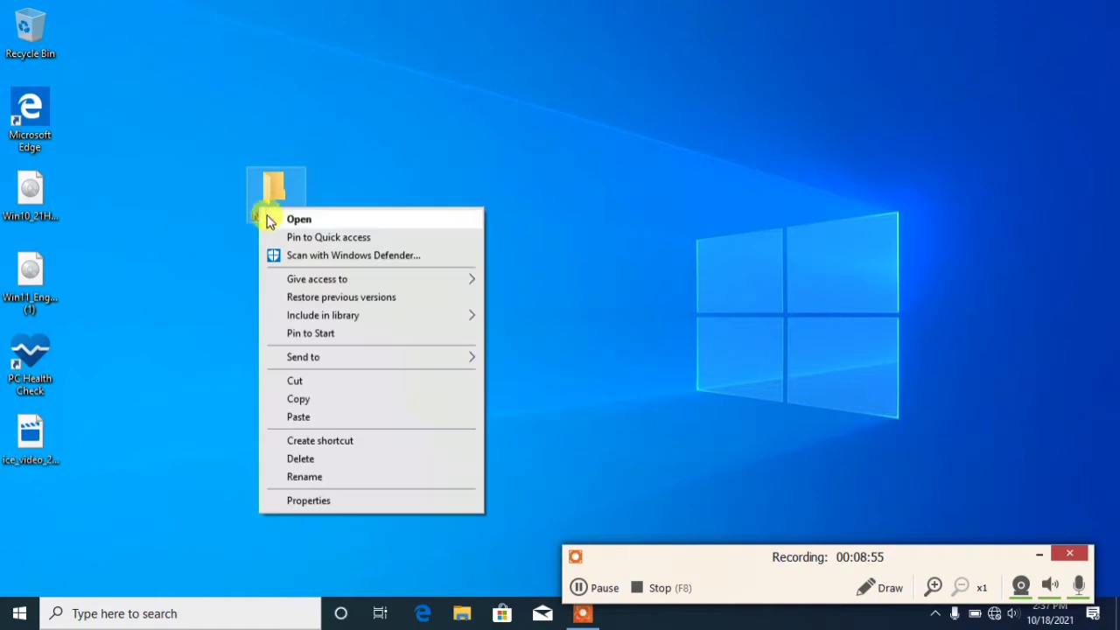
click(304, 477)
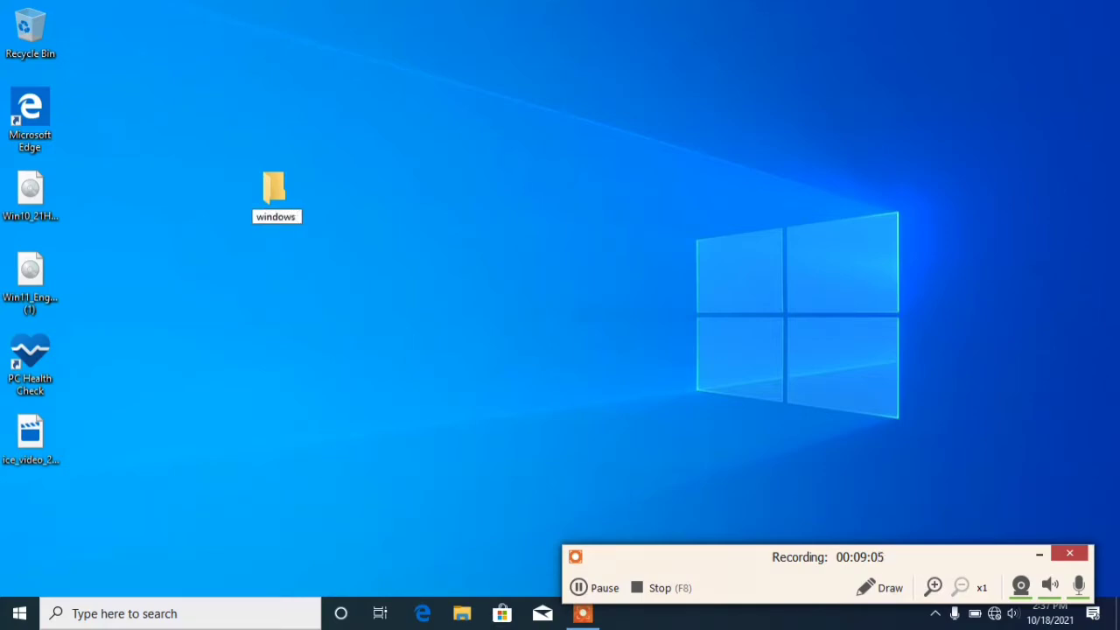
key(Return)
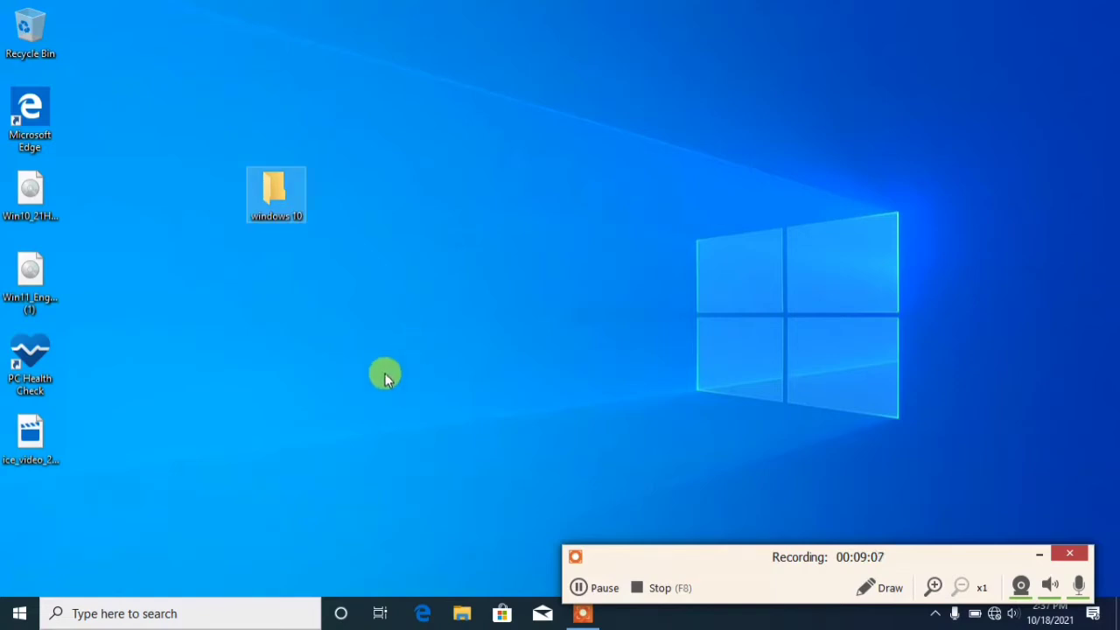
double_click(291, 175)
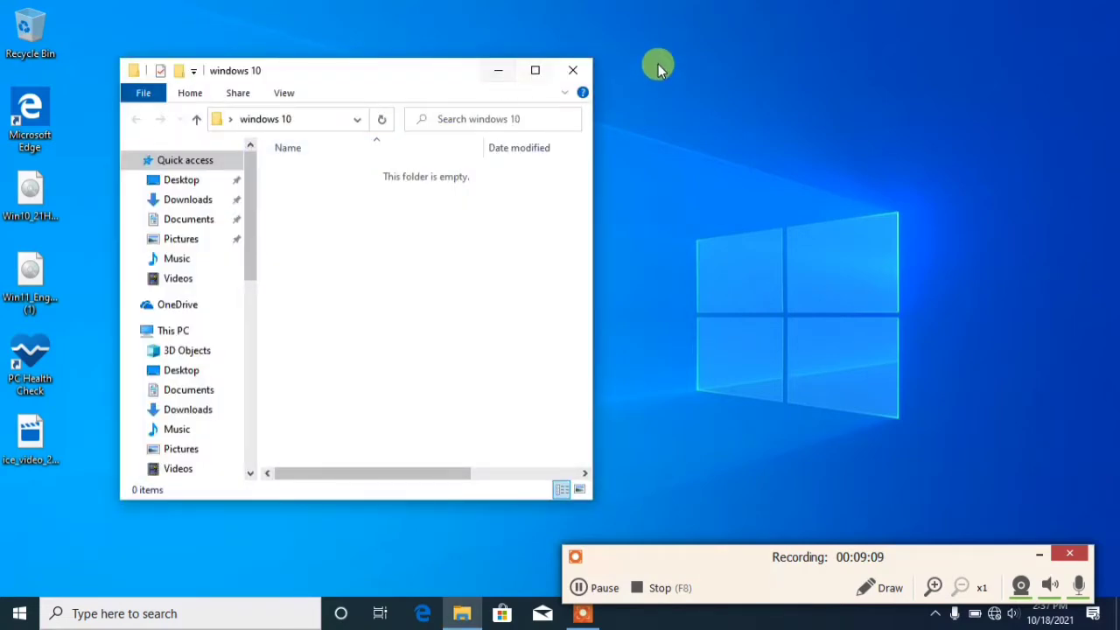
click(573, 70)
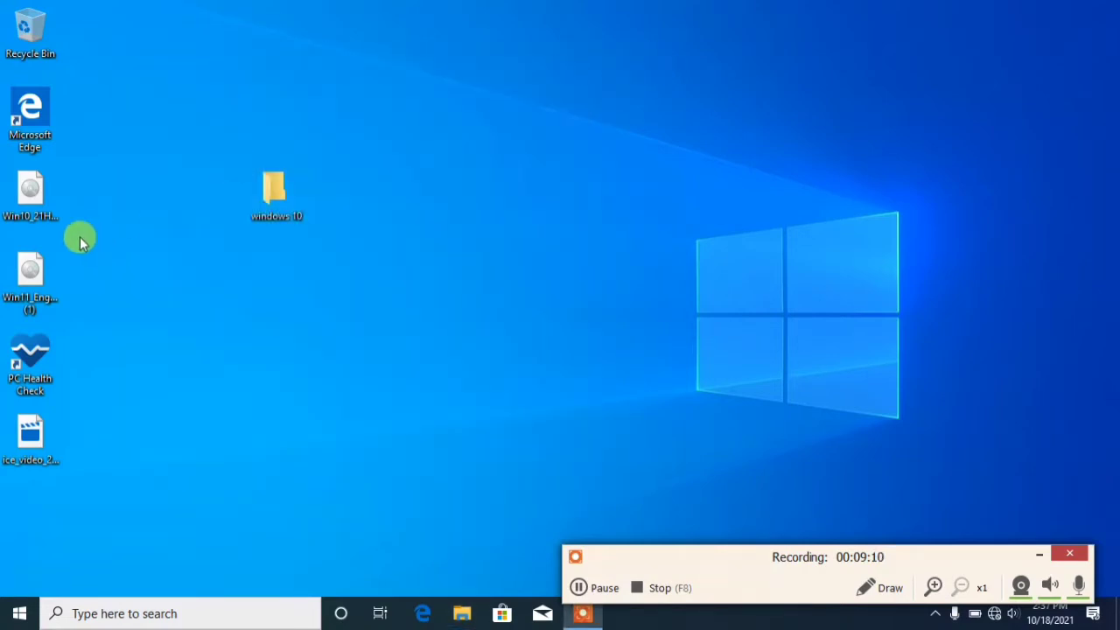
Copy all files and folders from the mounted Windows 10 disc image into the "windows 10" desktop folder.
double_click(33, 214)
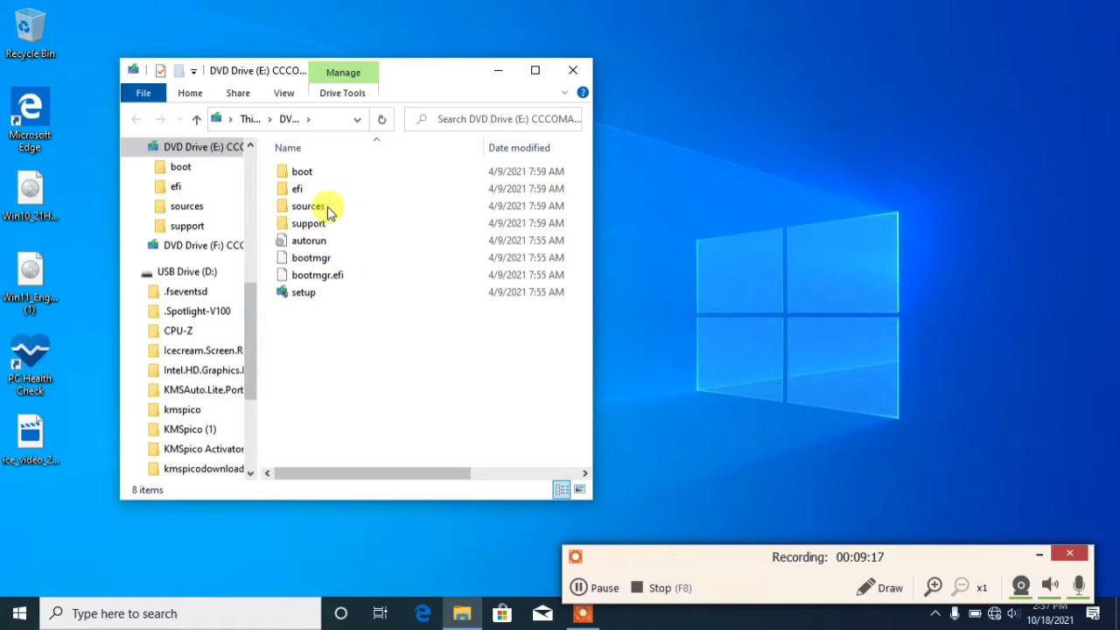
drag(304, 337, 297, 175)
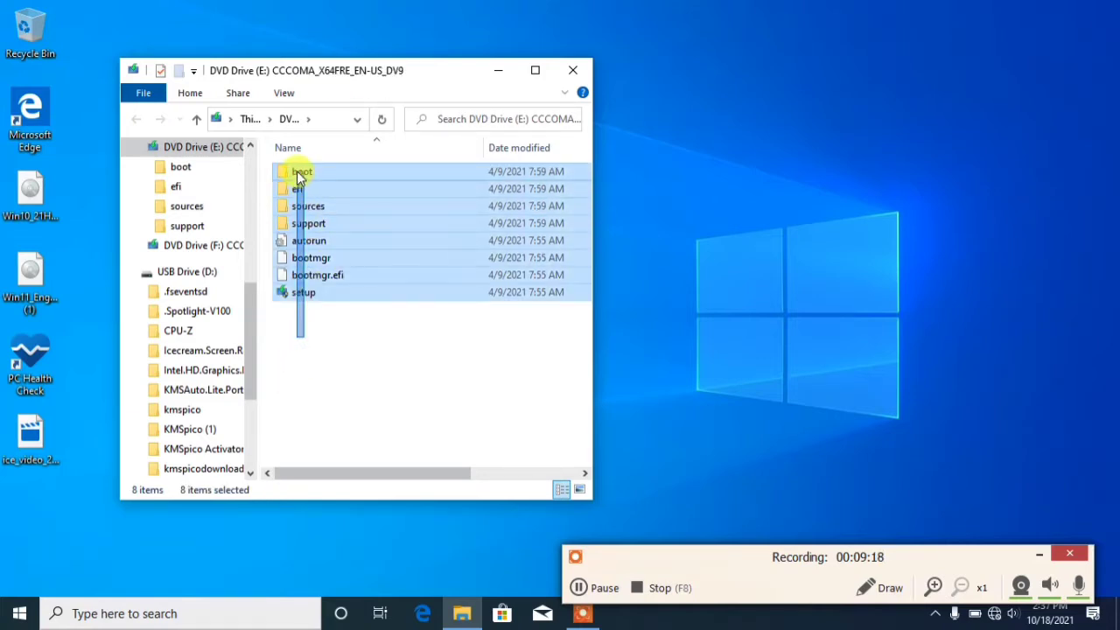
right_click(315, 213)
click(356, 325)
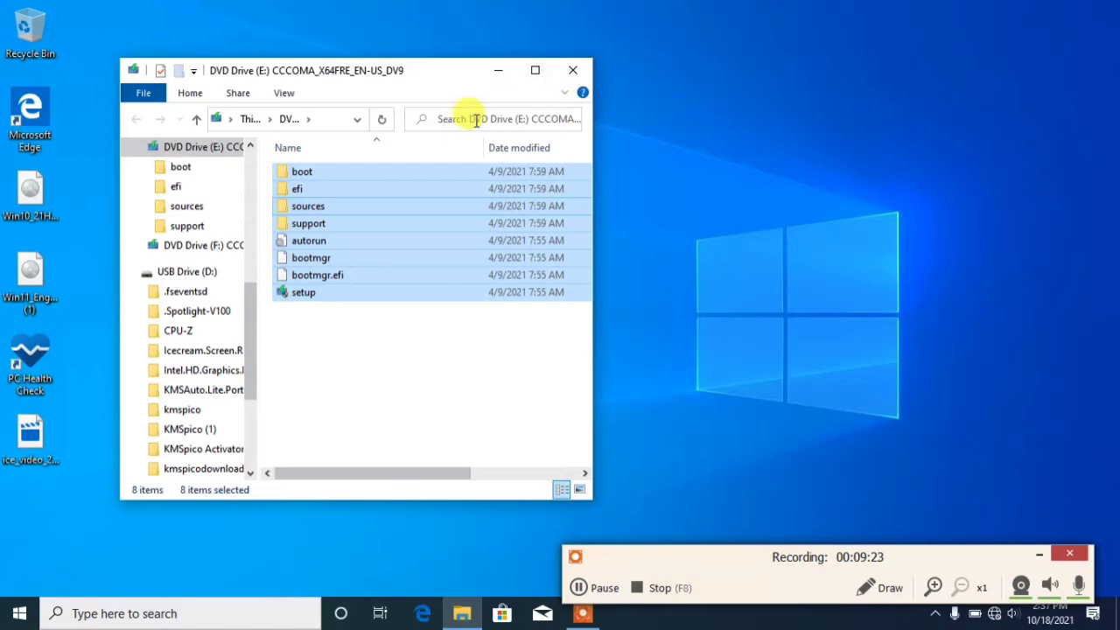
click(499, 71)
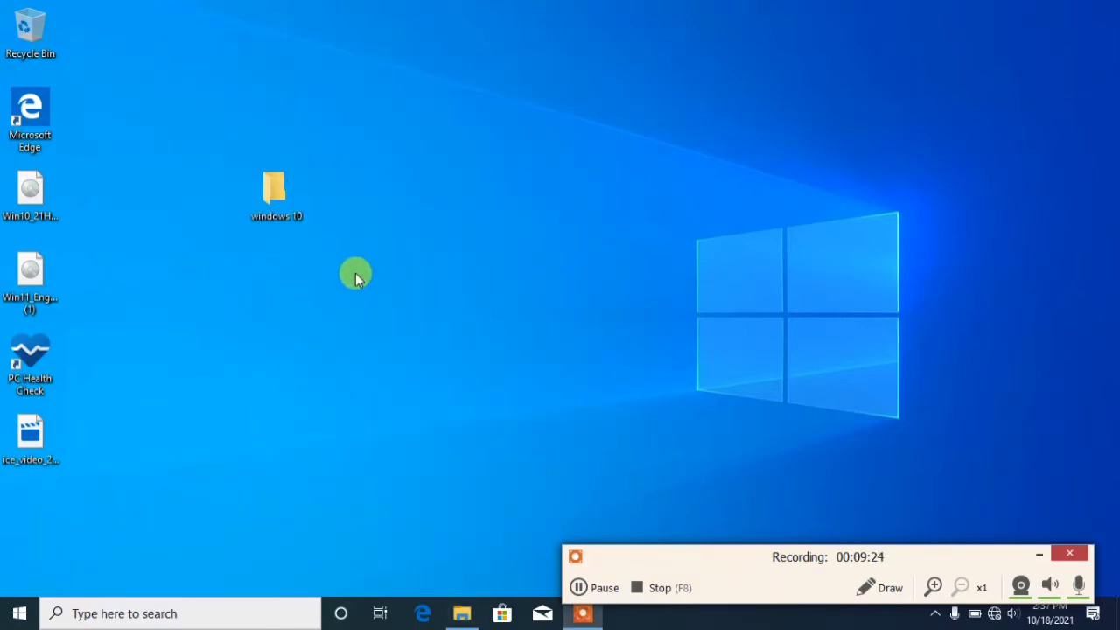
double_click(282, 200)
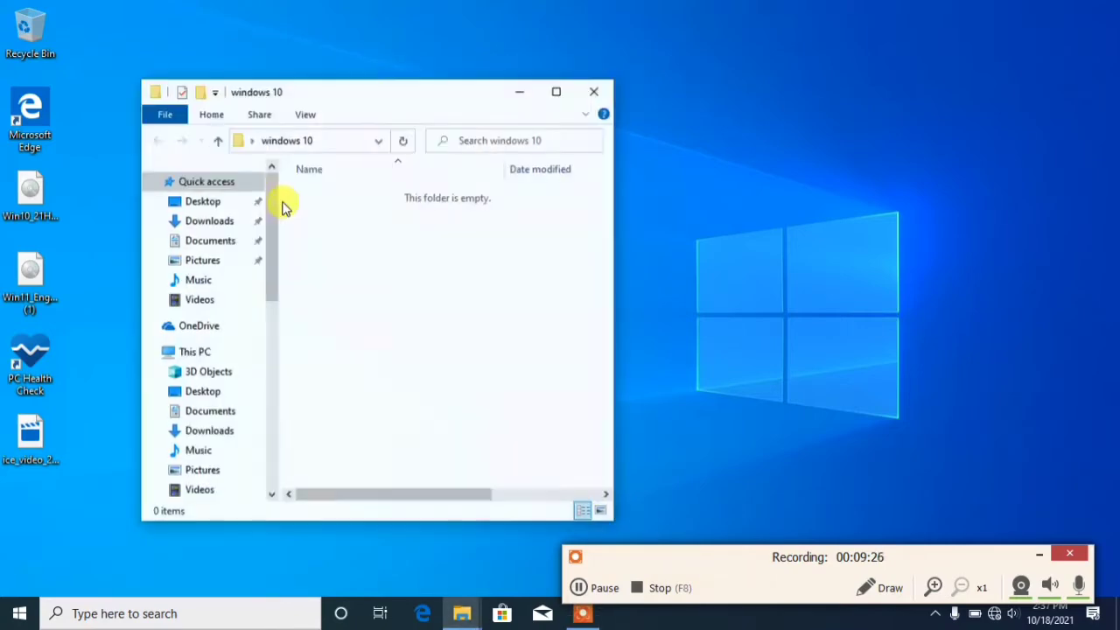
right_click(369, 239)
click(415, 352)
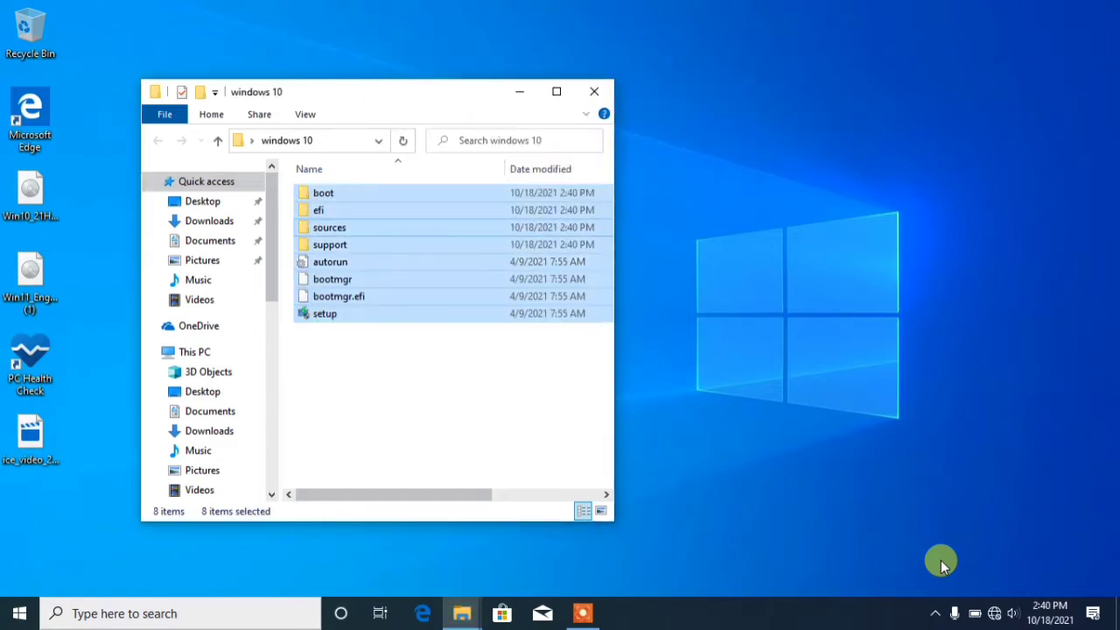
click(599, 92)
Recheck the "windows 10" folder's contents, and move the folder up to the Recycle Bin's row on the desktop.
double_click(301, 216)
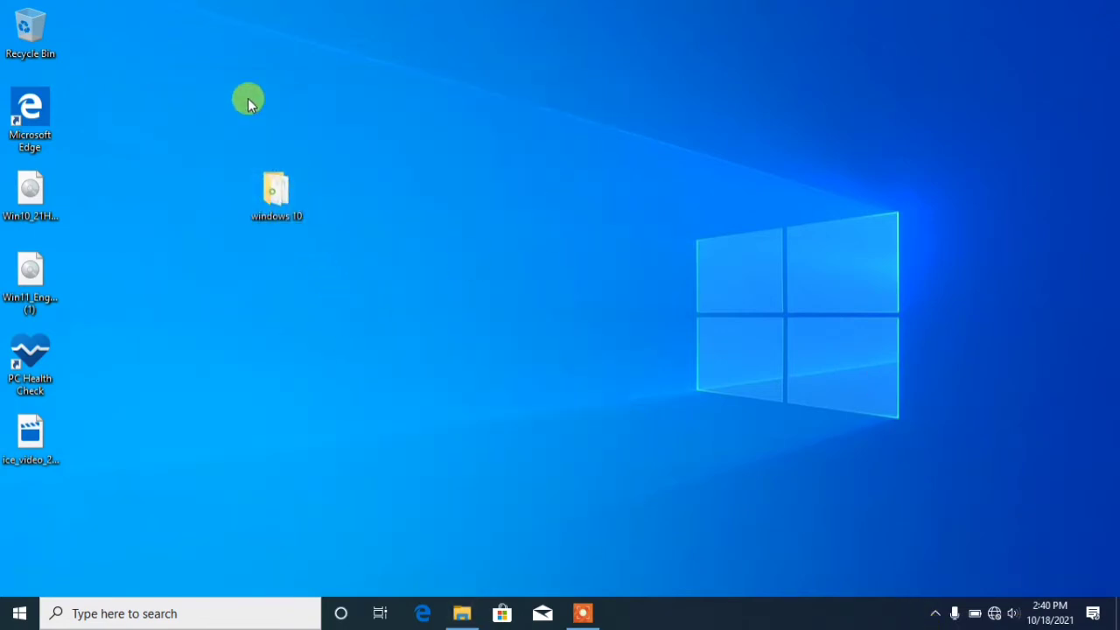
click(631, 114)
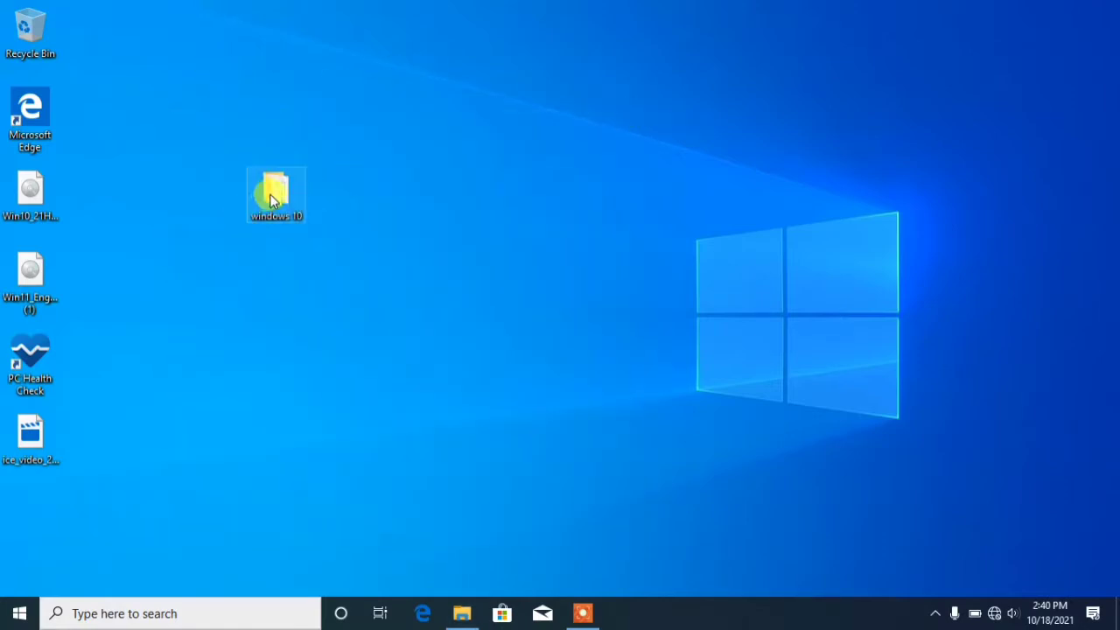
drag(271, 191, 179, 21)
drag(169, 61, 168, 61)
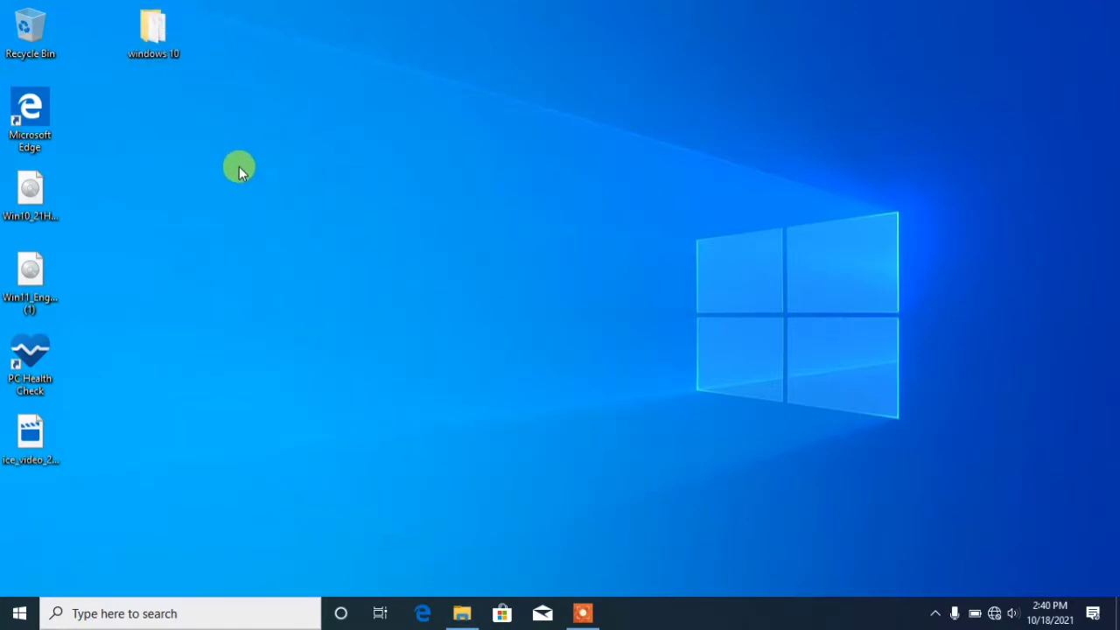
Open the Windows 11 disc image and the "windows 10" desktop folder, and arrange their windows side by side.
click(33, 289)
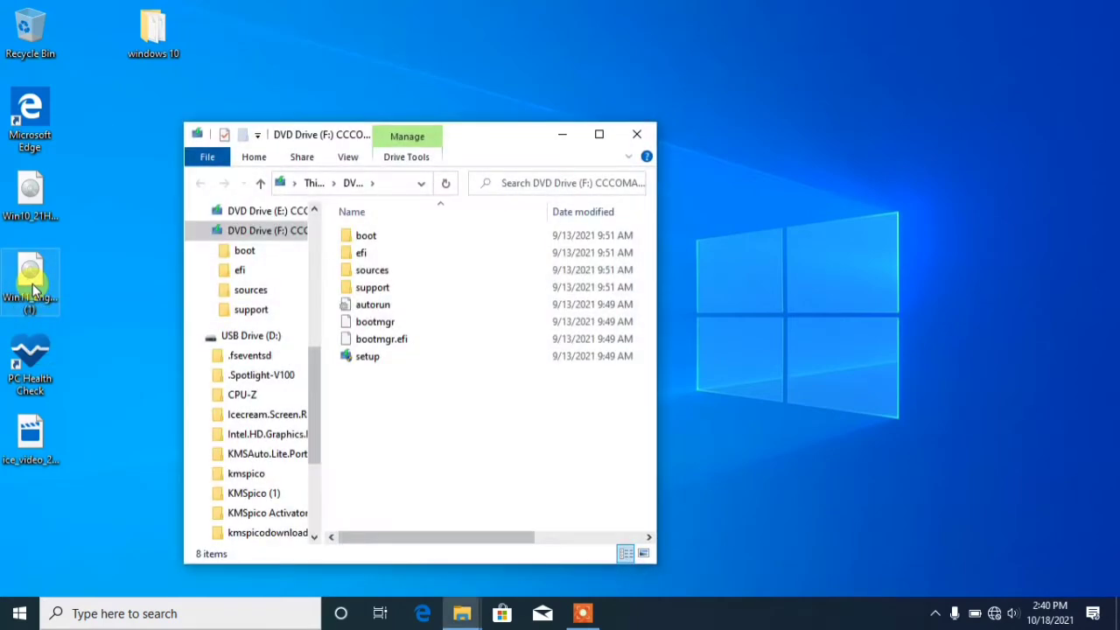
double_click(476, 132)
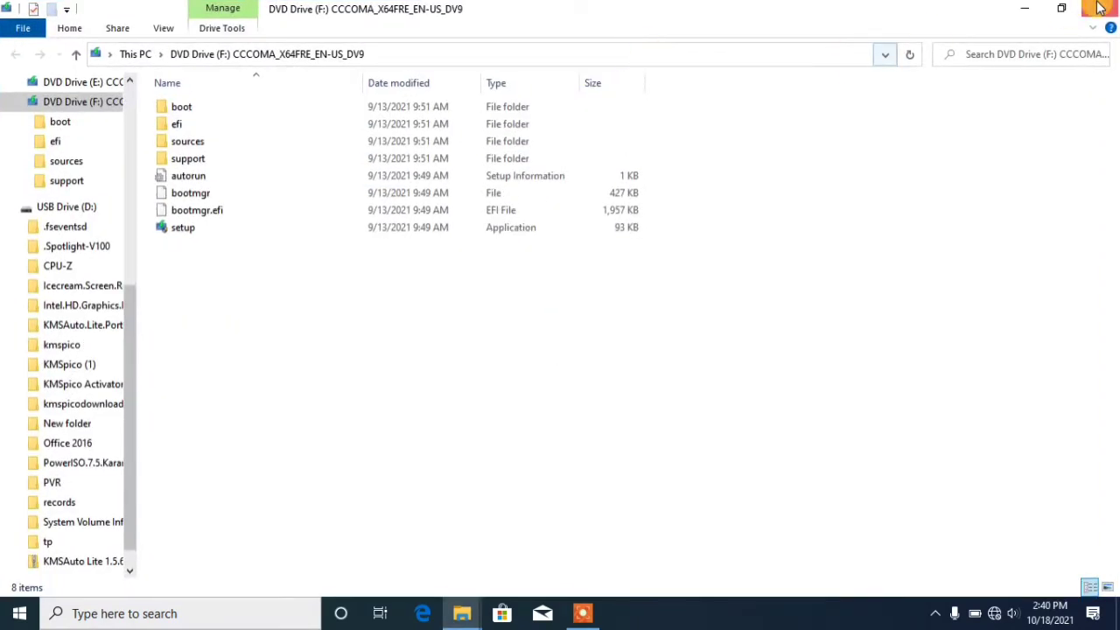
click(1061, 8)
drag(503, 143, 856, 44)
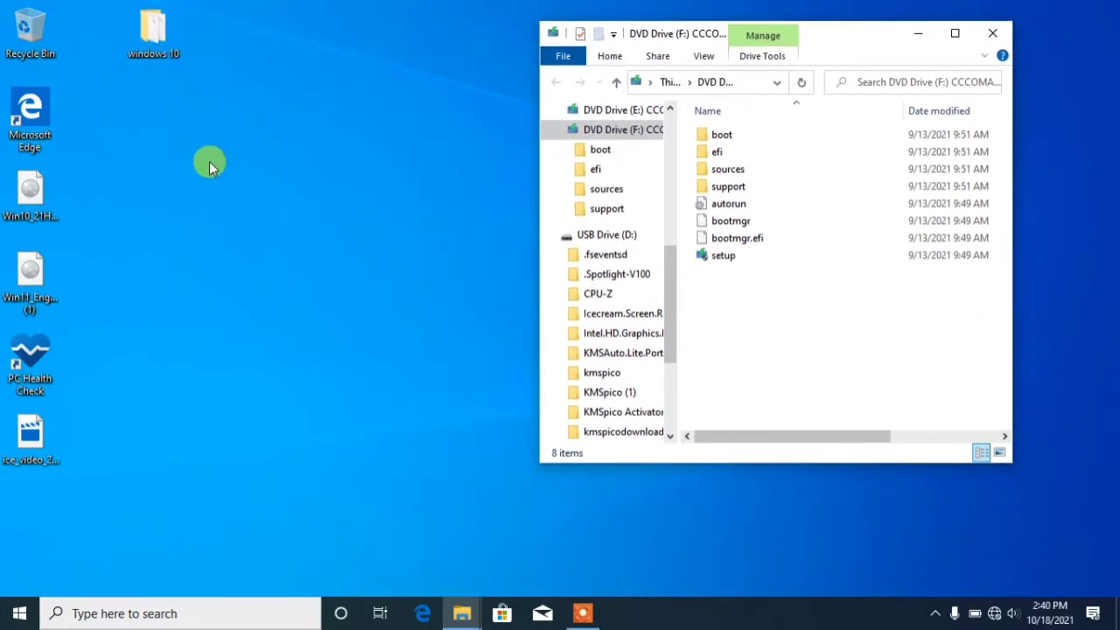
click(162, 56)
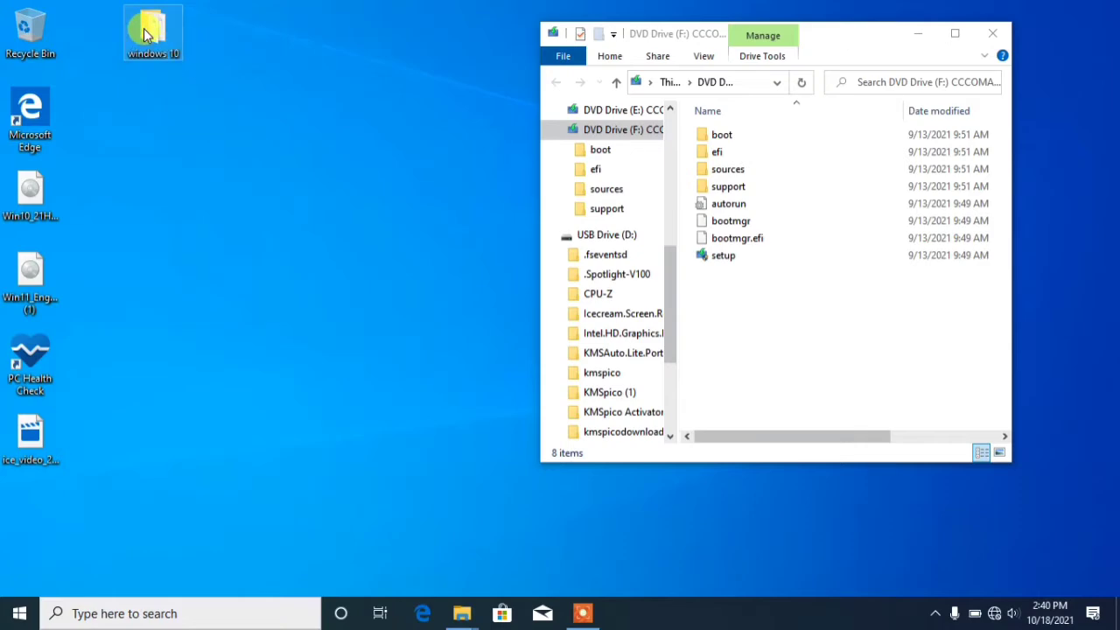
double_click(146, 35)
drag(792, 61, 278, 49)
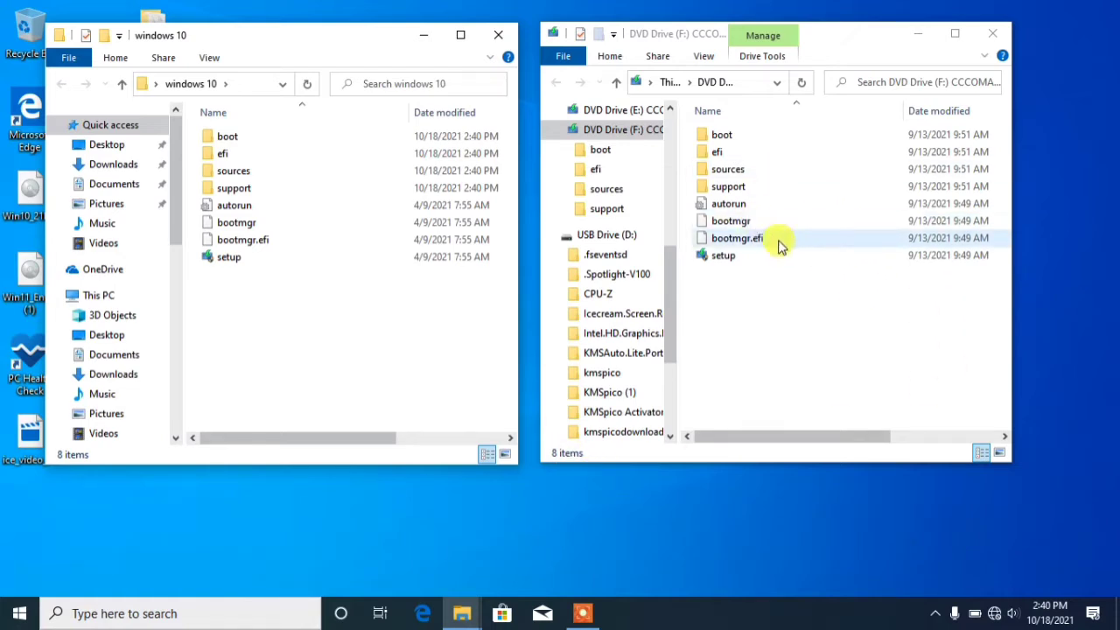
Copy the install.wim file from the sources folder of the mounted Windows 11 disc image.
double_click(742, 170)
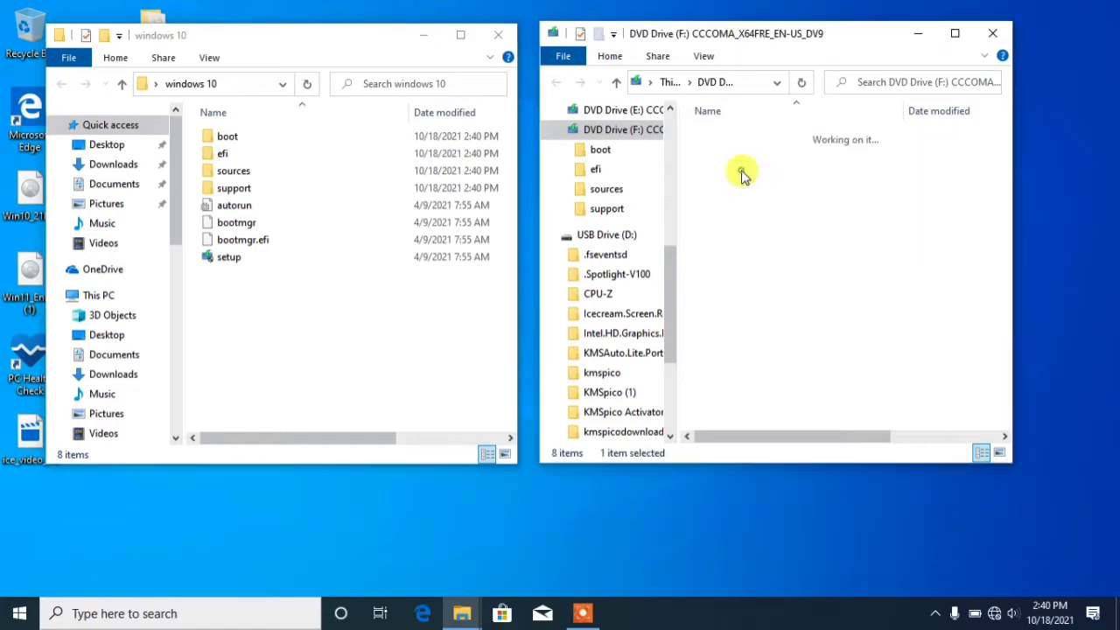
scroll(767, 281, down, 4)
scroll(767, 281, down, 5)
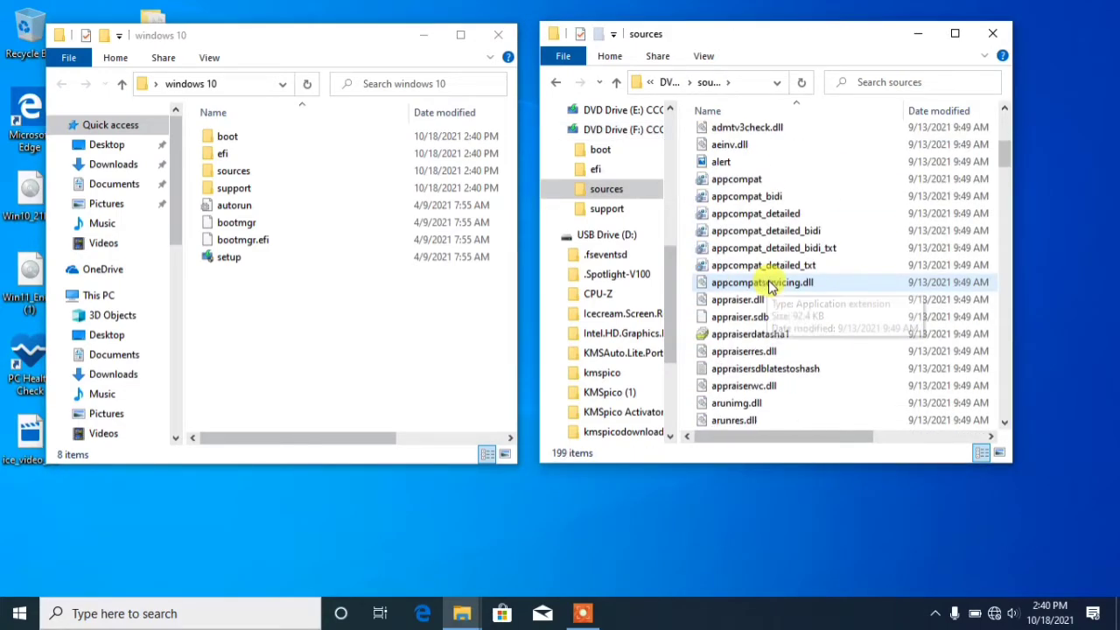
scroll(770, 282, down, 9)
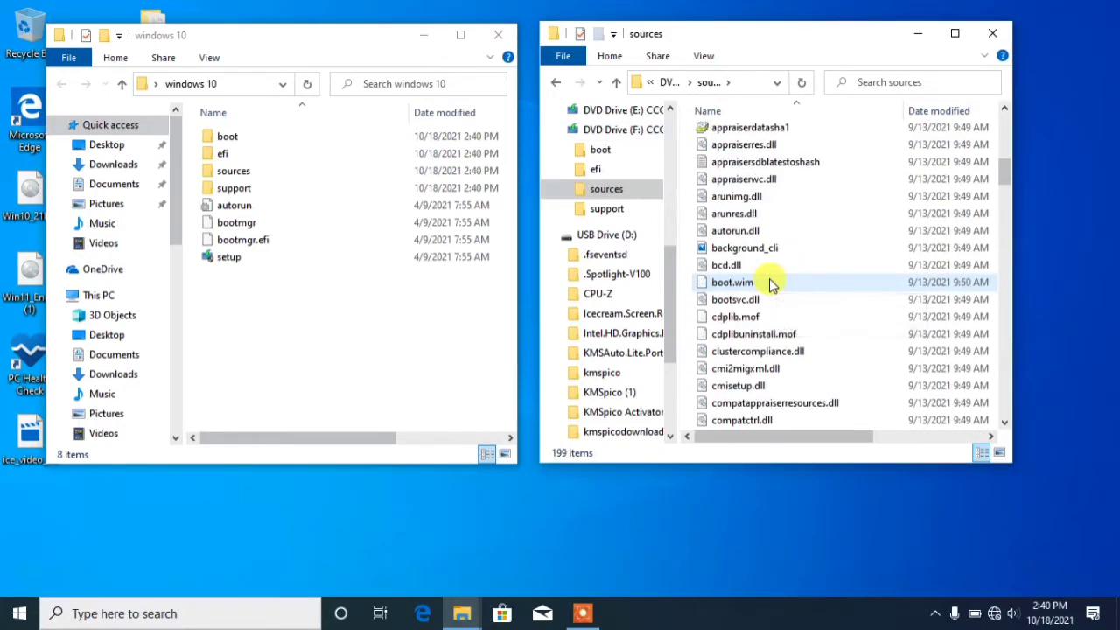
scroll(770, 281, down, 5)
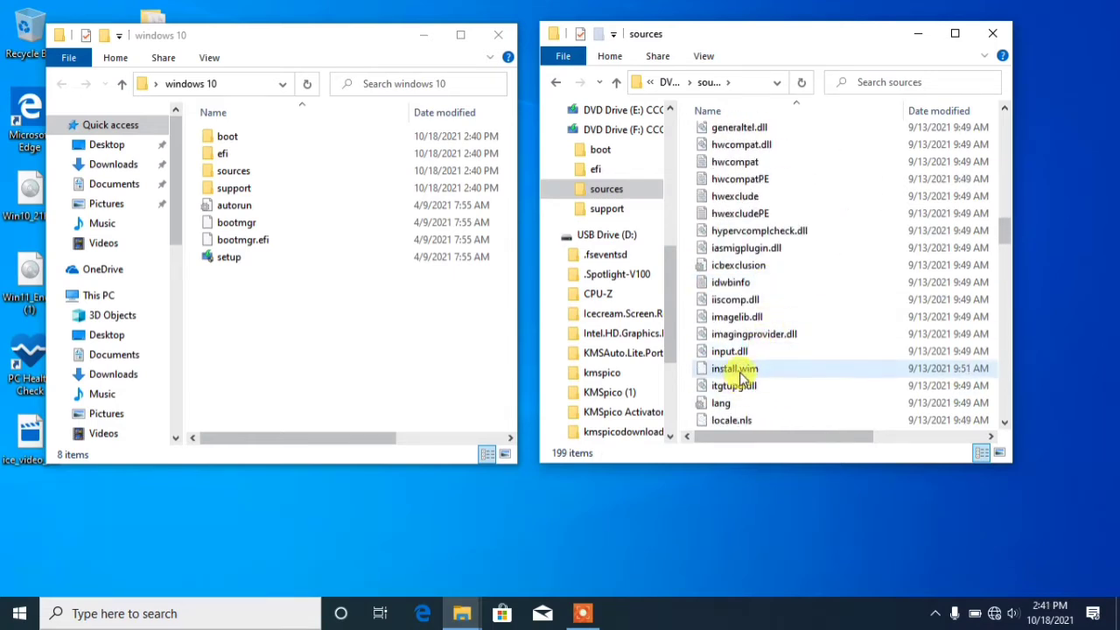
mouse_move(740, 376)
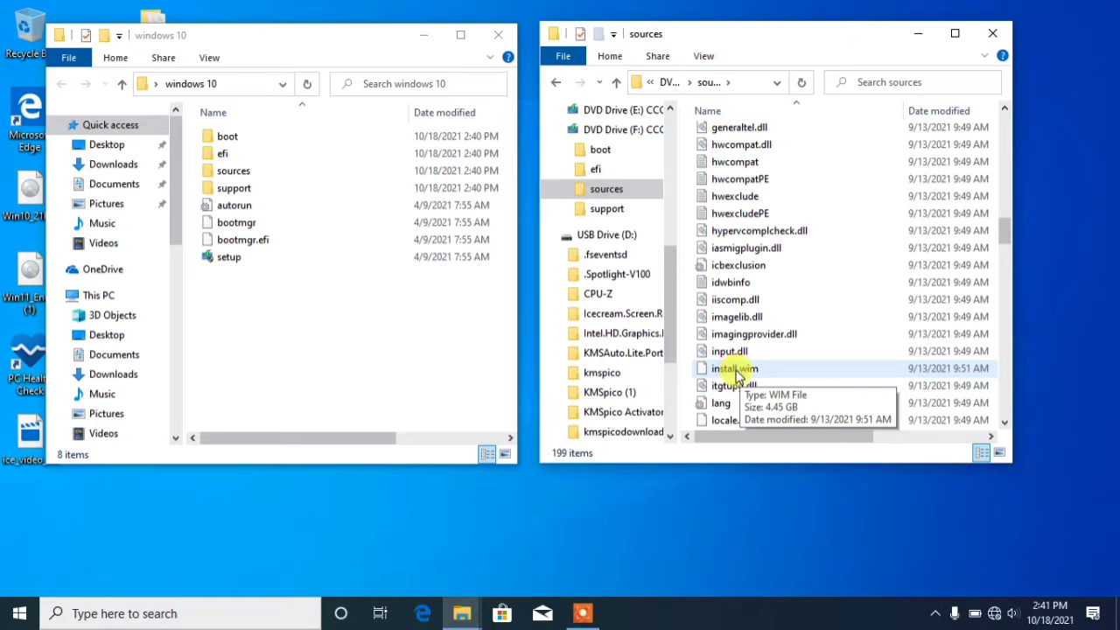
right_click(735, 370)
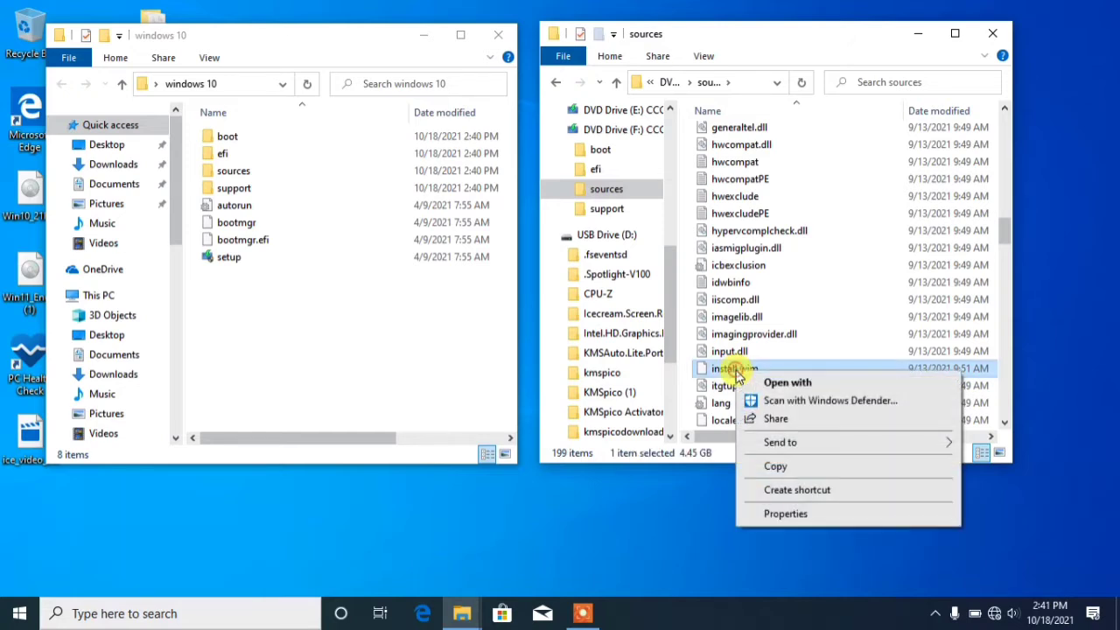
click(778, 467)
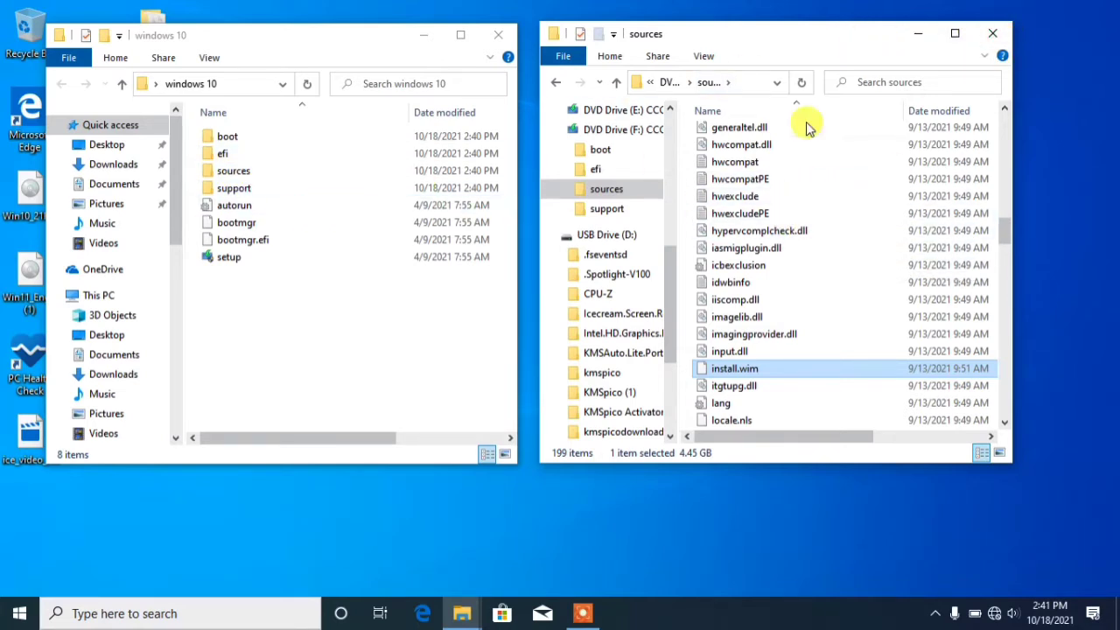
Paste install.wim into the "windows 10" folder's sources subfolder, replacing the existing file, and close the folder window once copied.
click(919, 41)
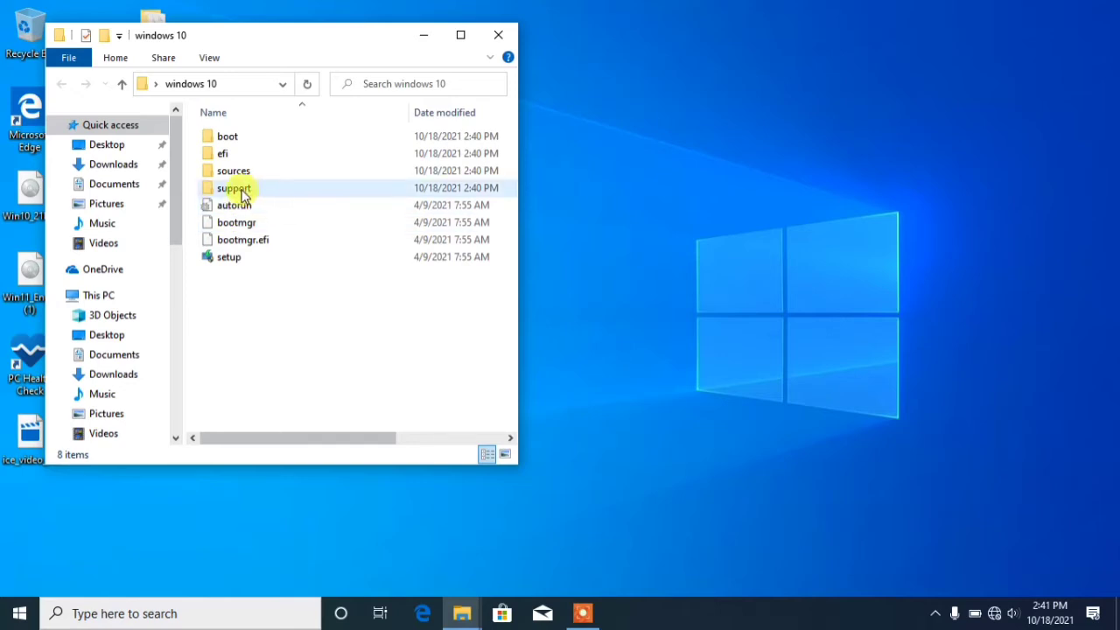
double_click(246, 172)
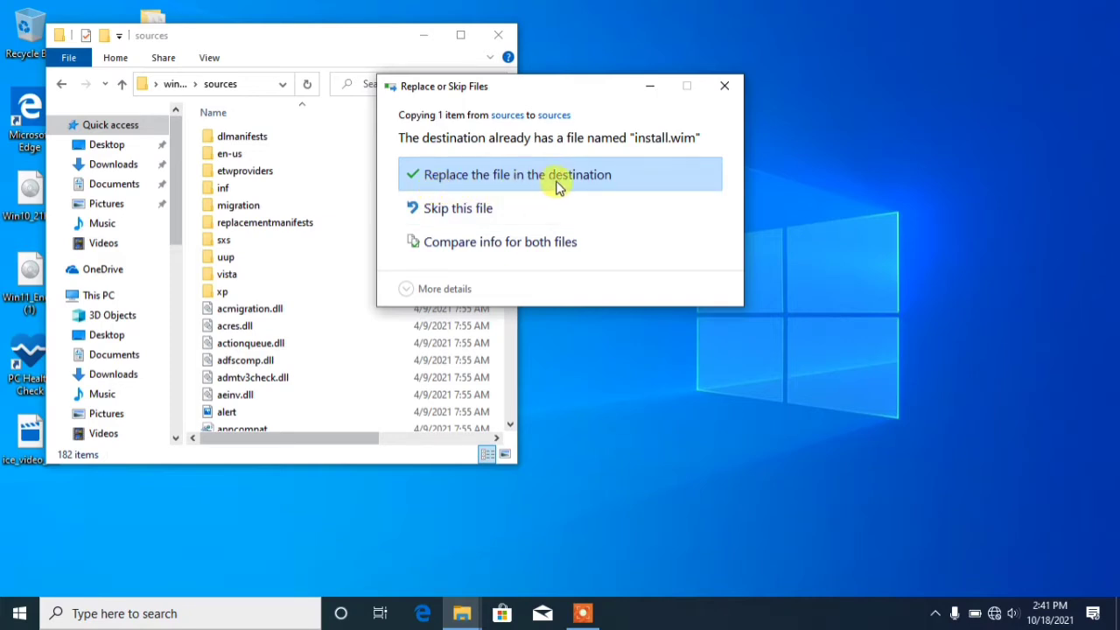
click(474, 178)
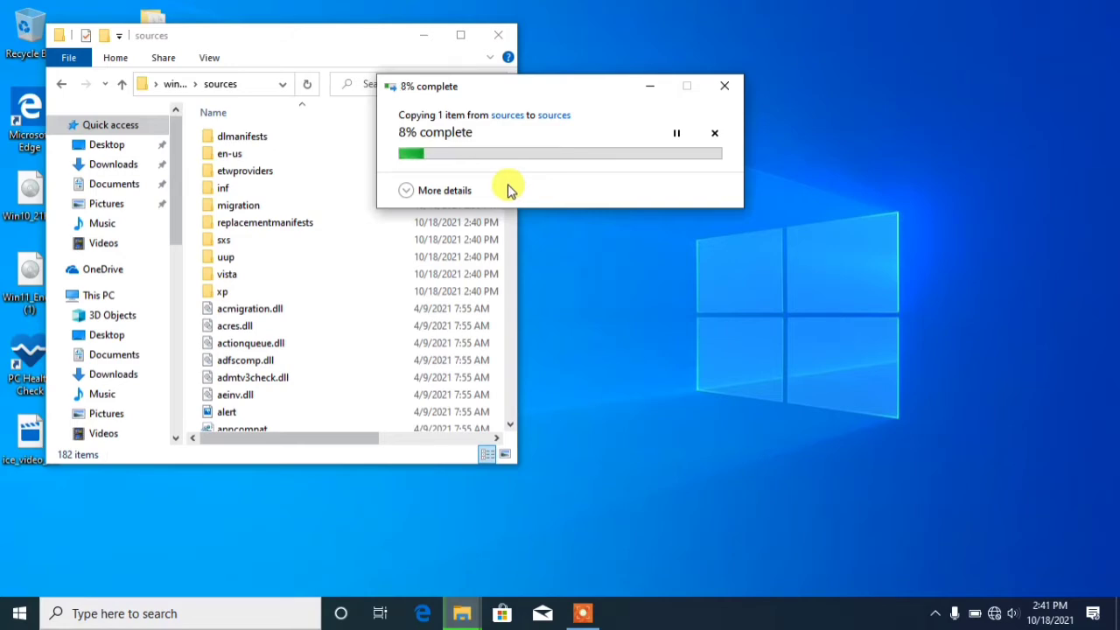
click(585, 612)
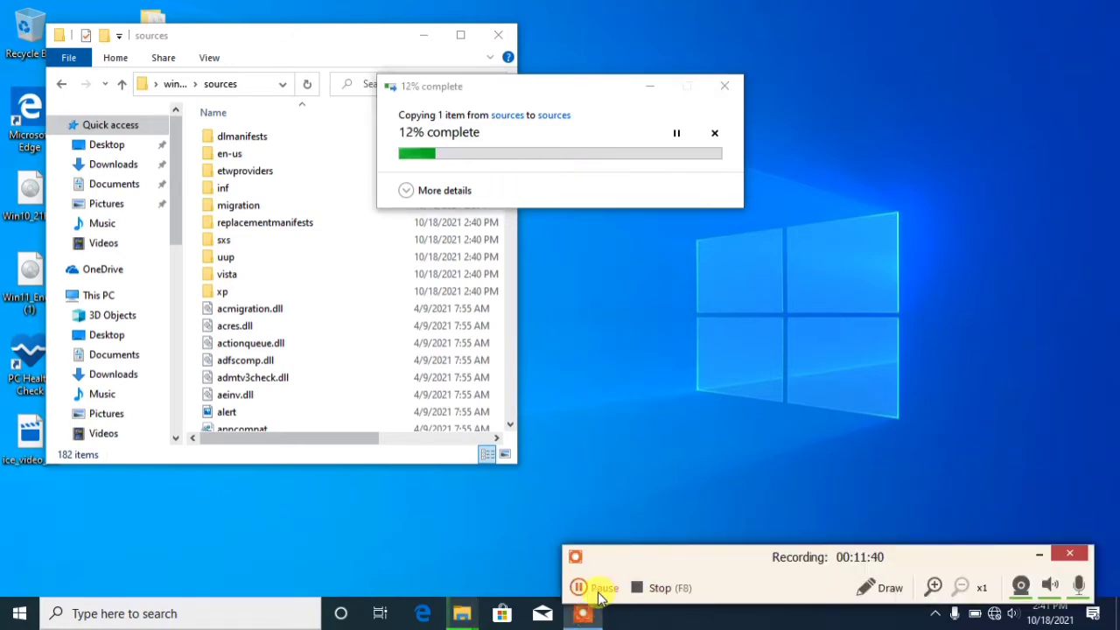
click(580, 614)
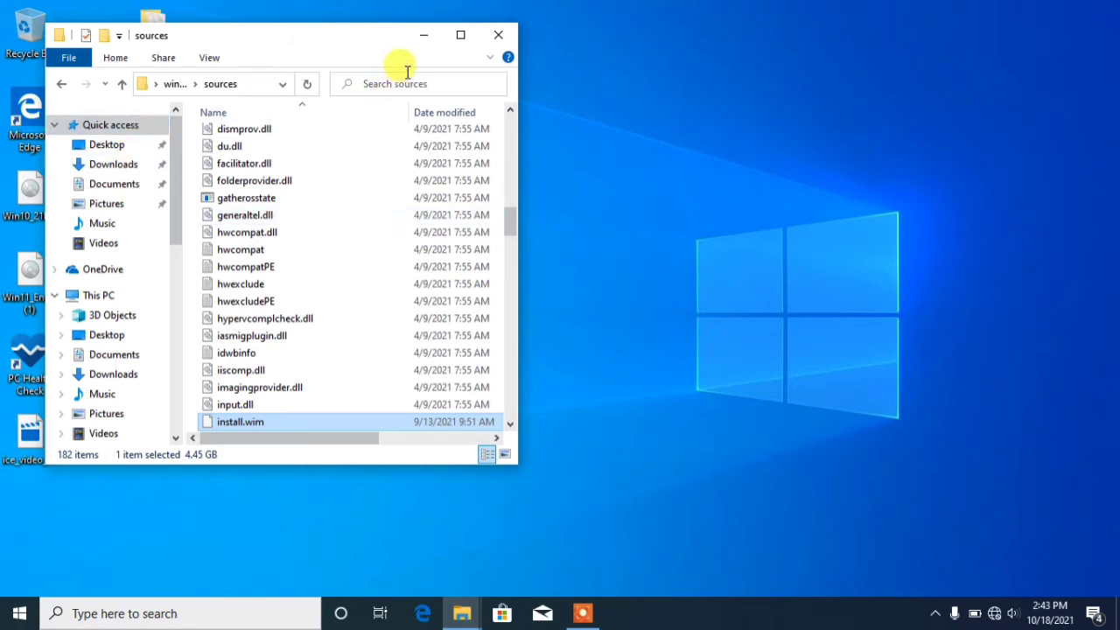
click(499, 36)
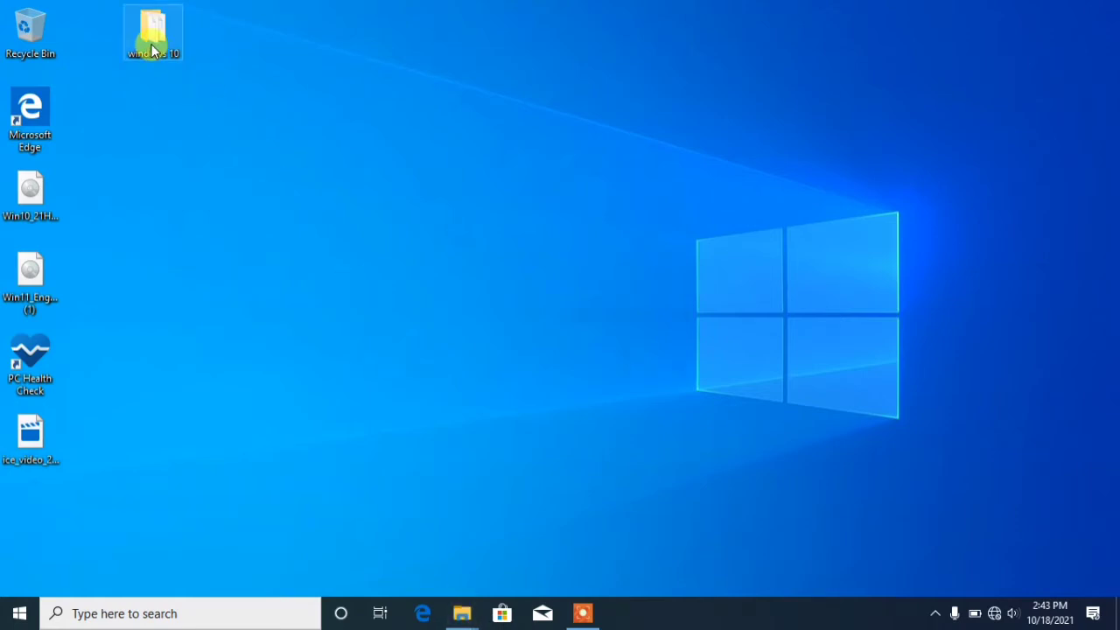
Eject the mounted Windows 10 and Windows 11 DVD drives (E: and F:), and refresh the desktop.
mouse_move(468, 624)
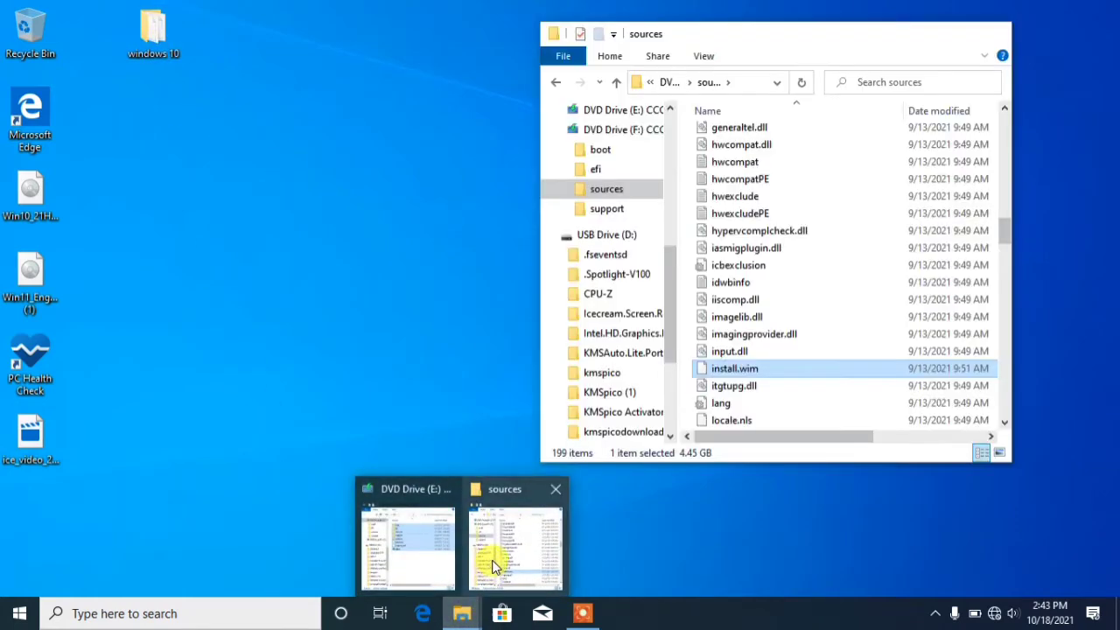
click(493, 560)
scroll(623, 350, down, 1)
scroll(625, 358, up, 5)
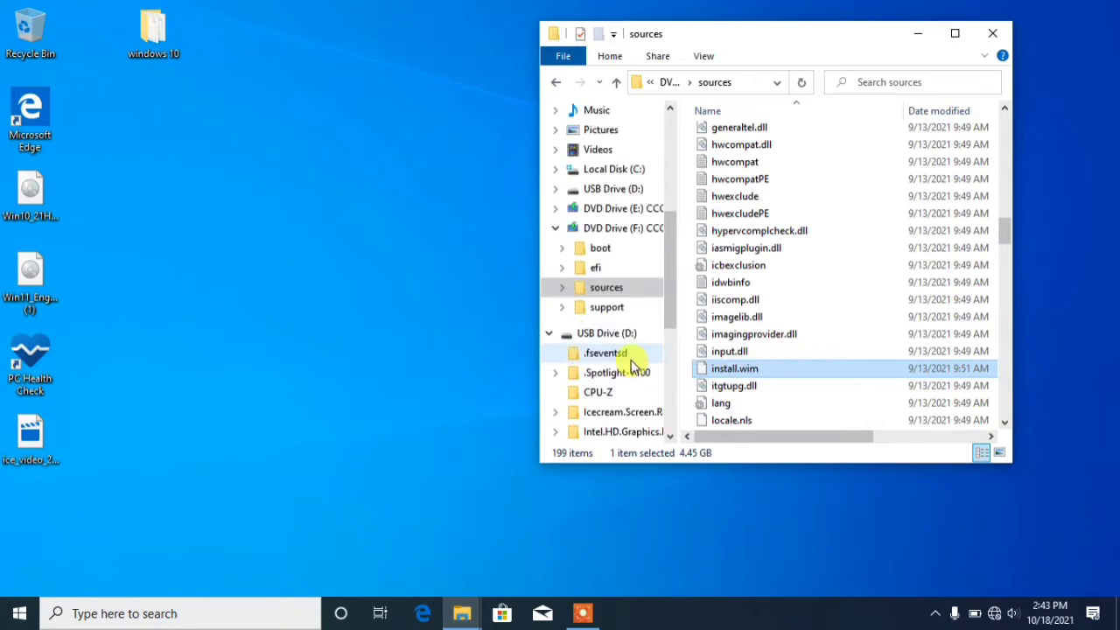
right_click(610, 210)
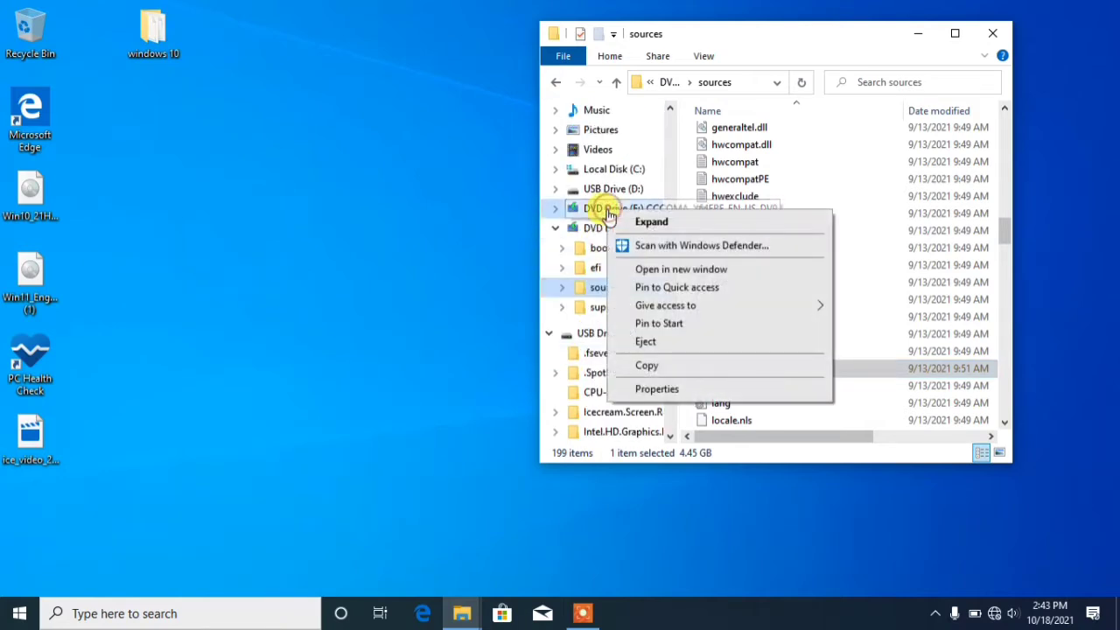
click(646, 342)
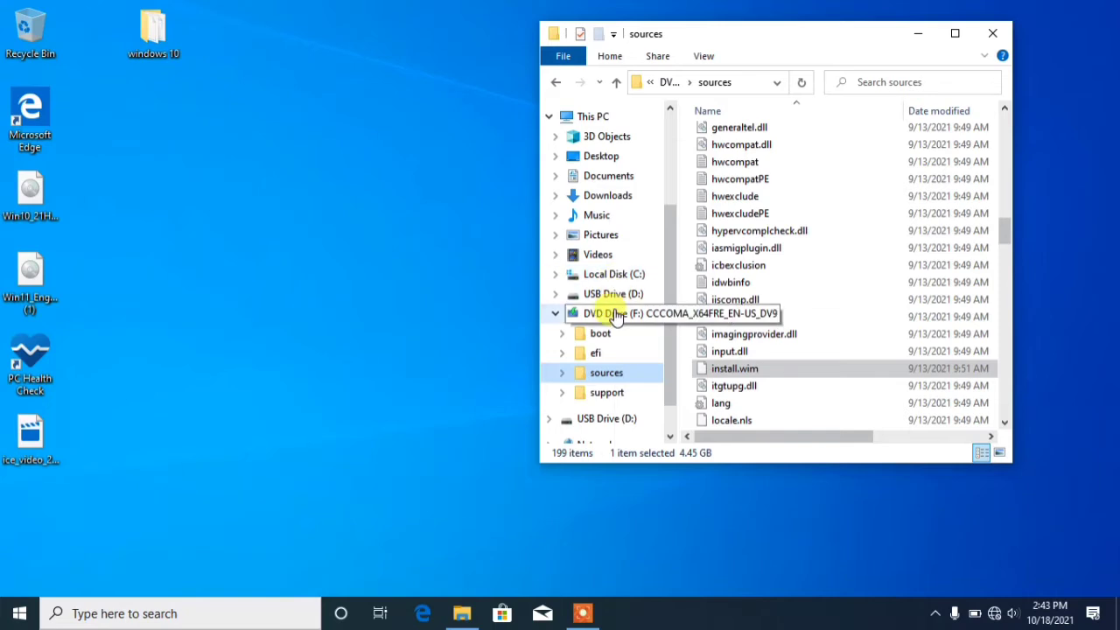
right_click(613, 312)
click(667, 442)
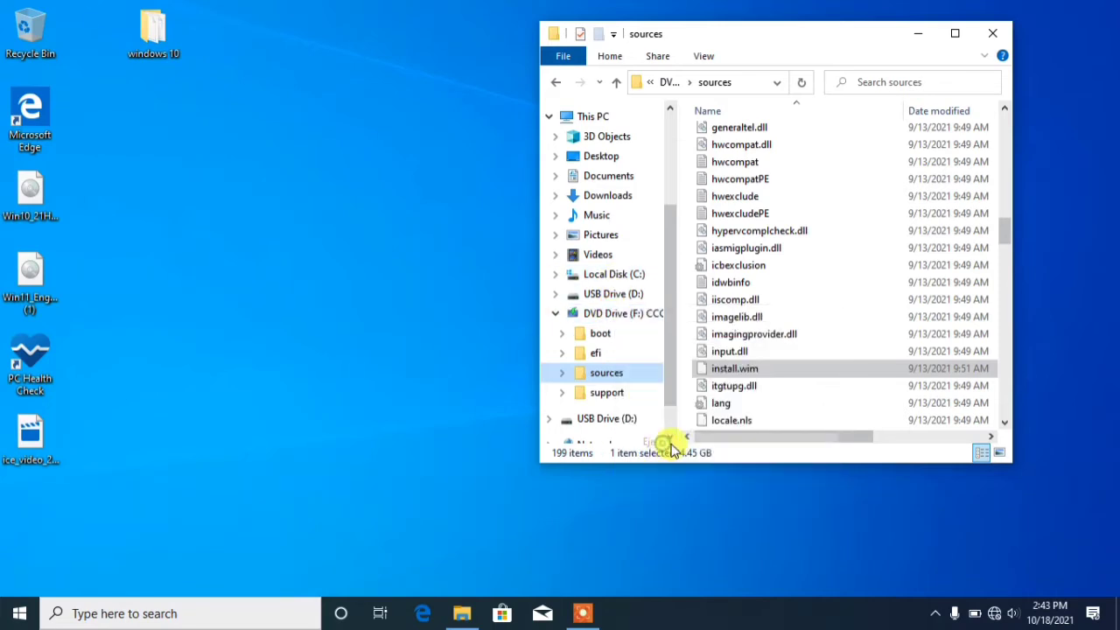
right_click(272, 184)
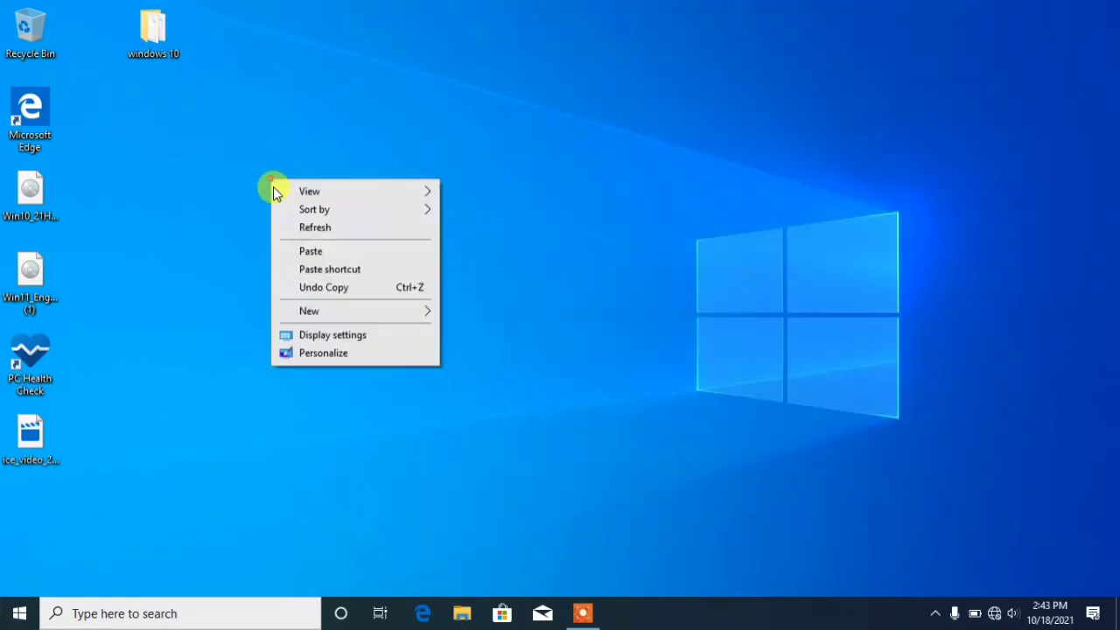
click(320, 228)
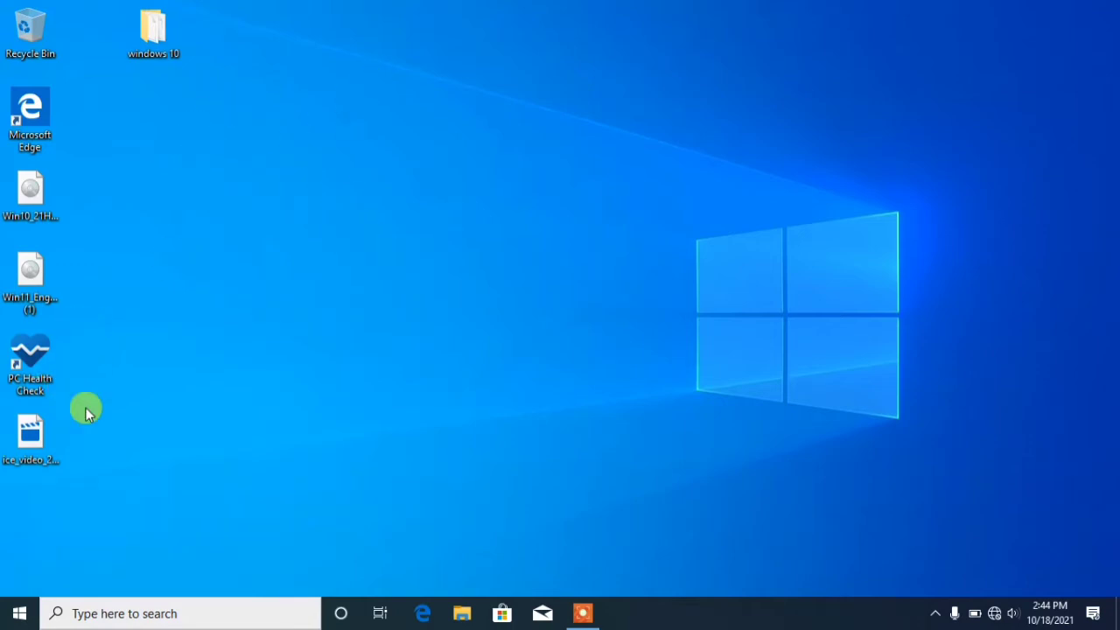
Run setup from the "windows 10" desktop folder, and minimize the folder window.
double_click(159, 55)
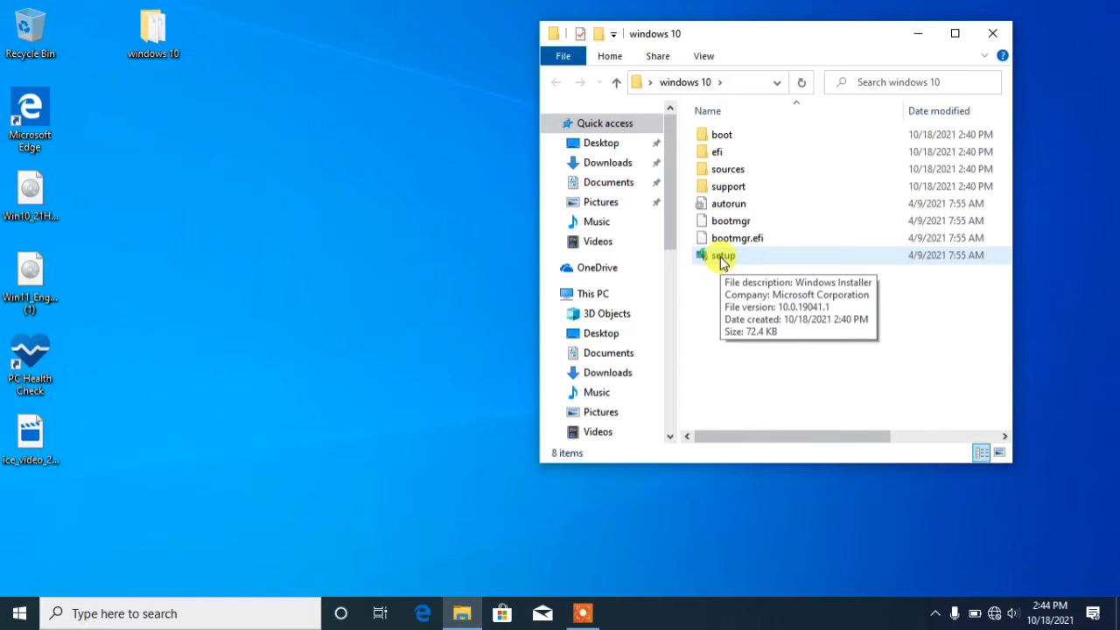
double_click(720, 256)
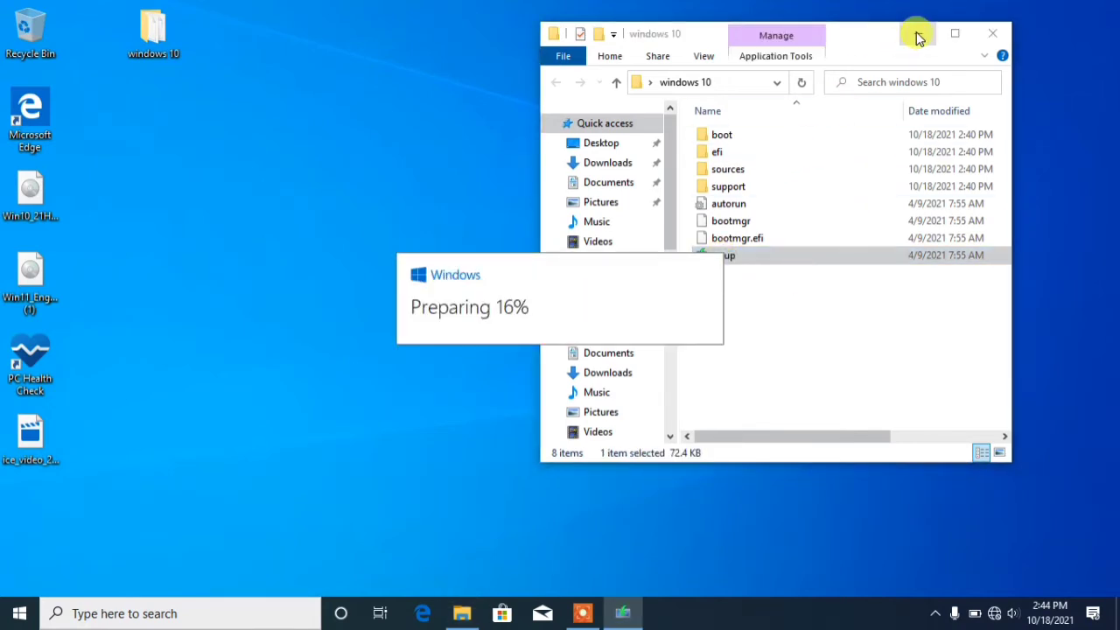
click(914, 35)
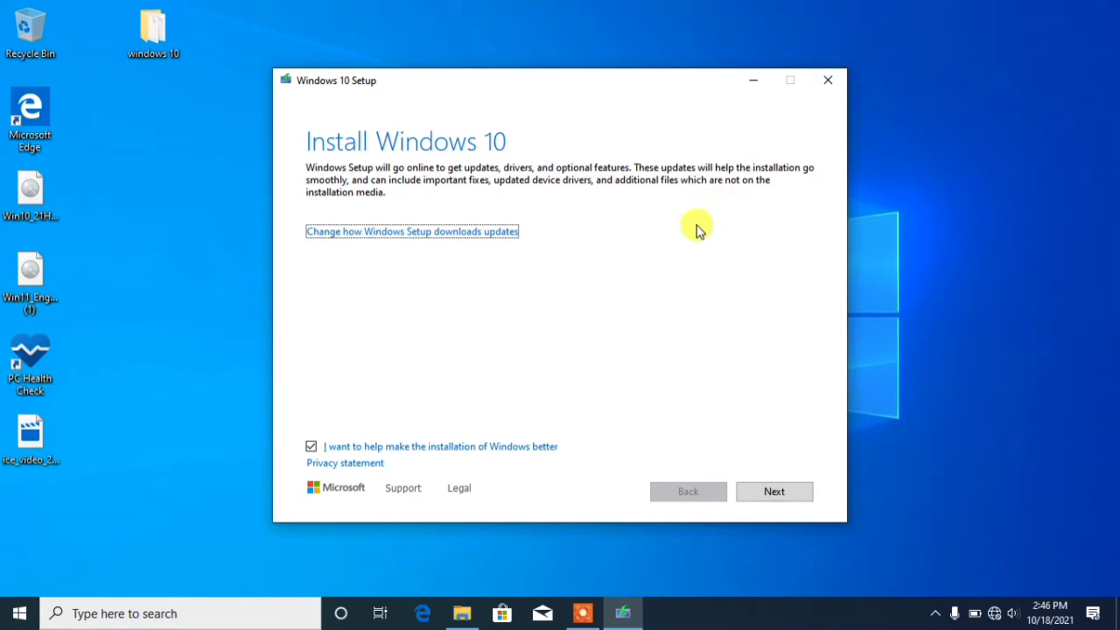
Set update downloads to "Not right now", accept the license terms, and start installing Windows 11 Pro with personal files and apps kept.
click(379, 233)
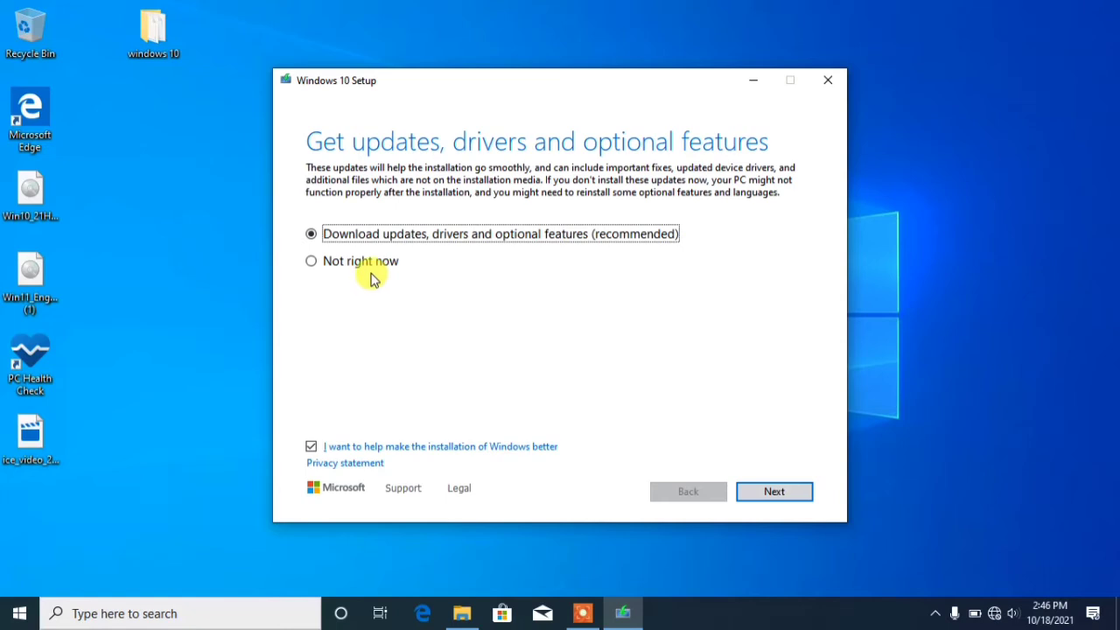
click(312, 263)
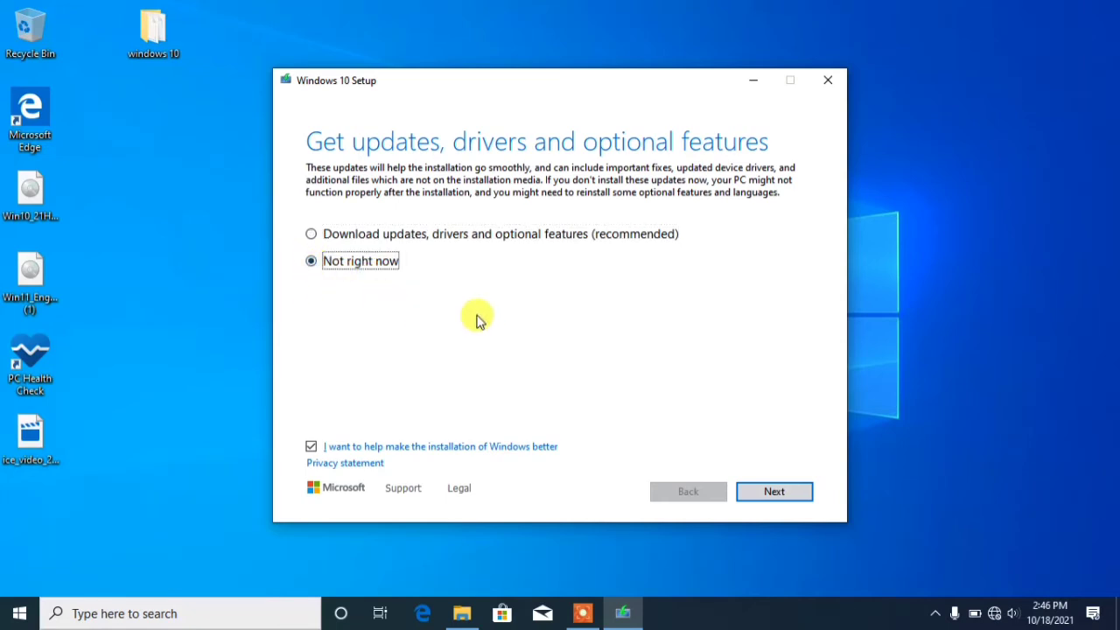
click(774, 492)
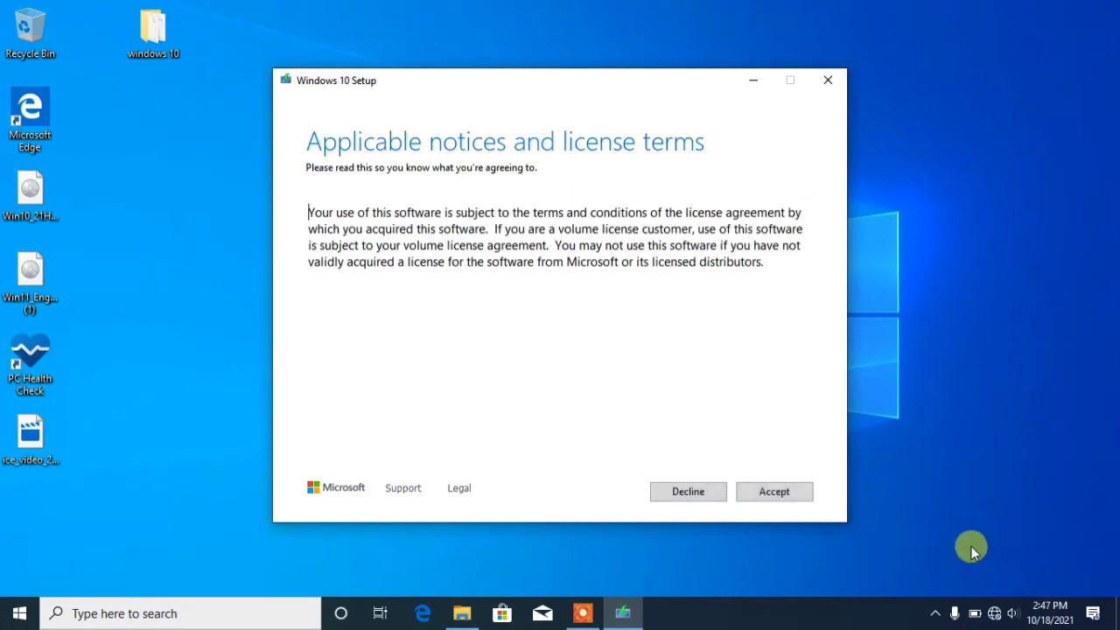
click(774, 506)
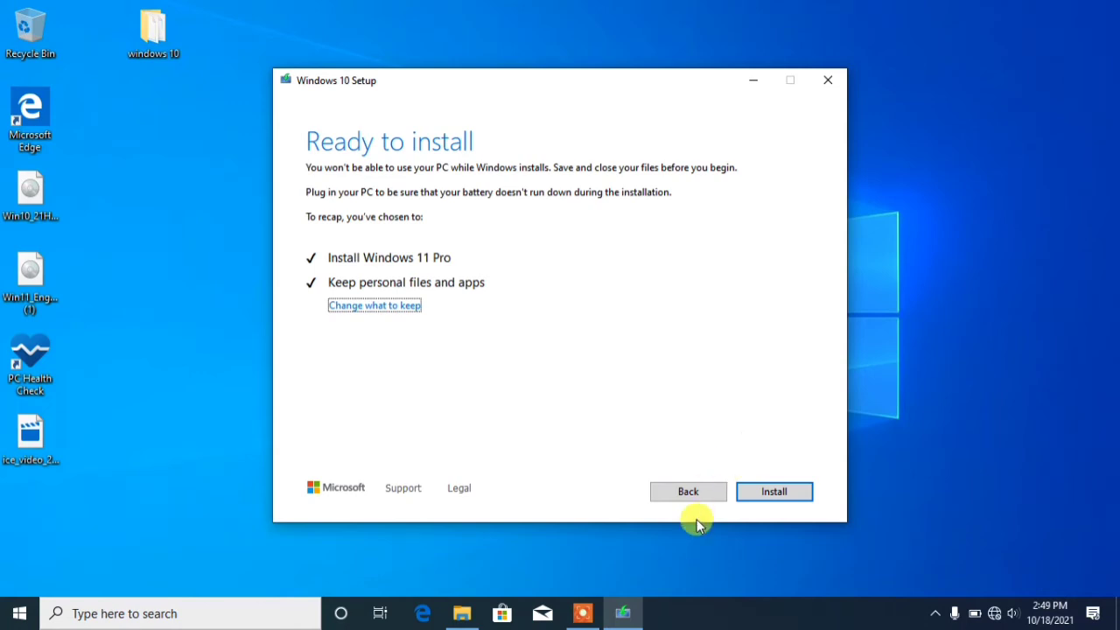
click(780, 490)
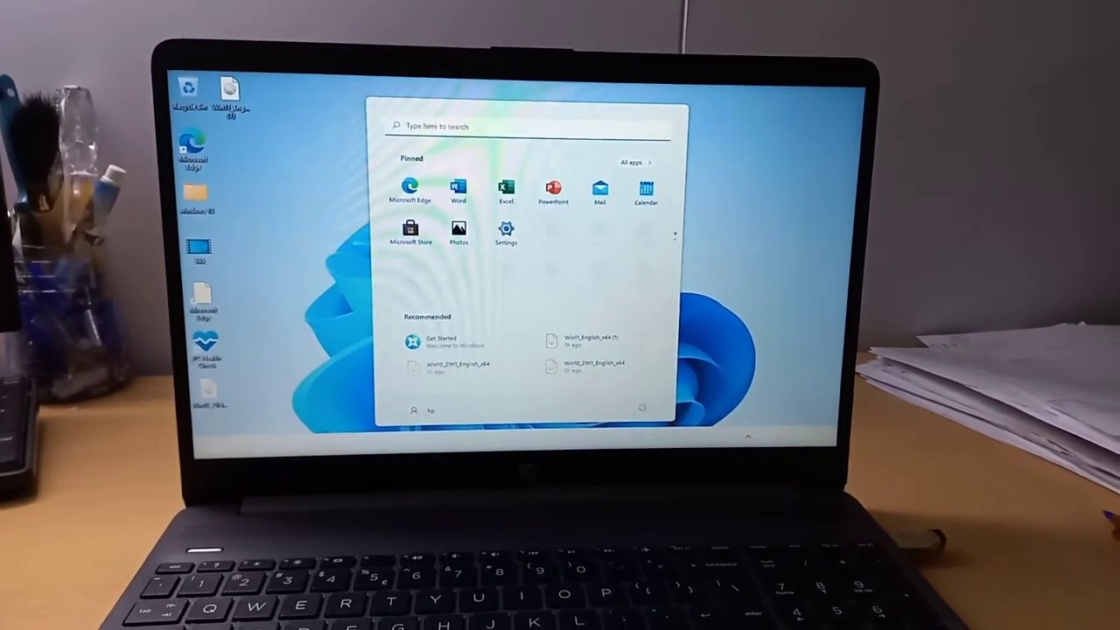
Examine the device and Windows specifications through This PC's properties, and close the Settings and File Explorer windows.
click(368, 122)
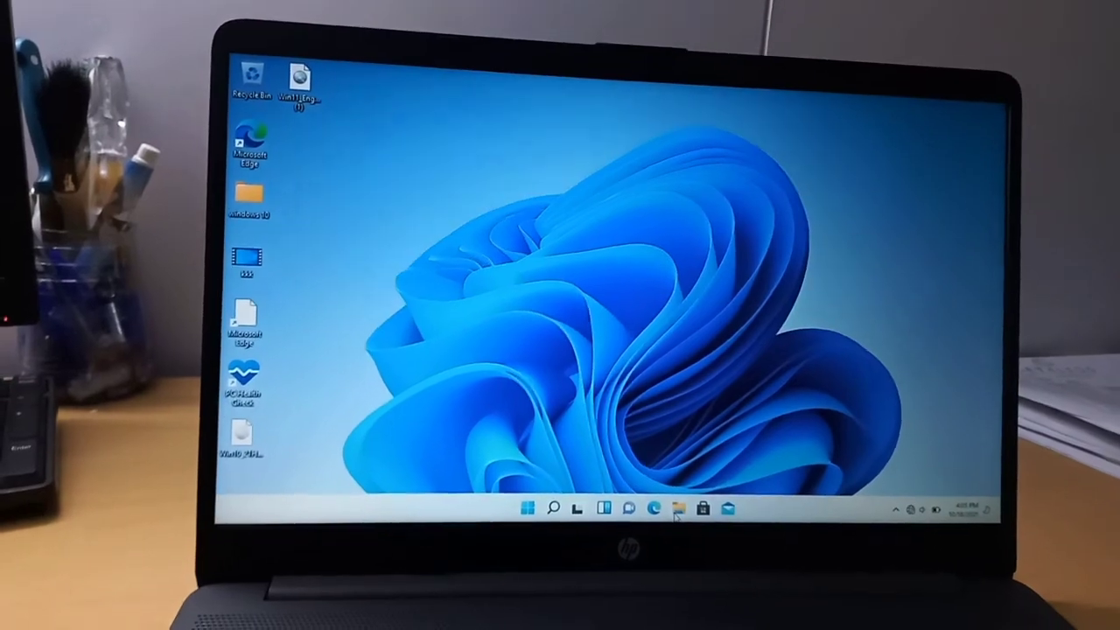
click(687, 522)
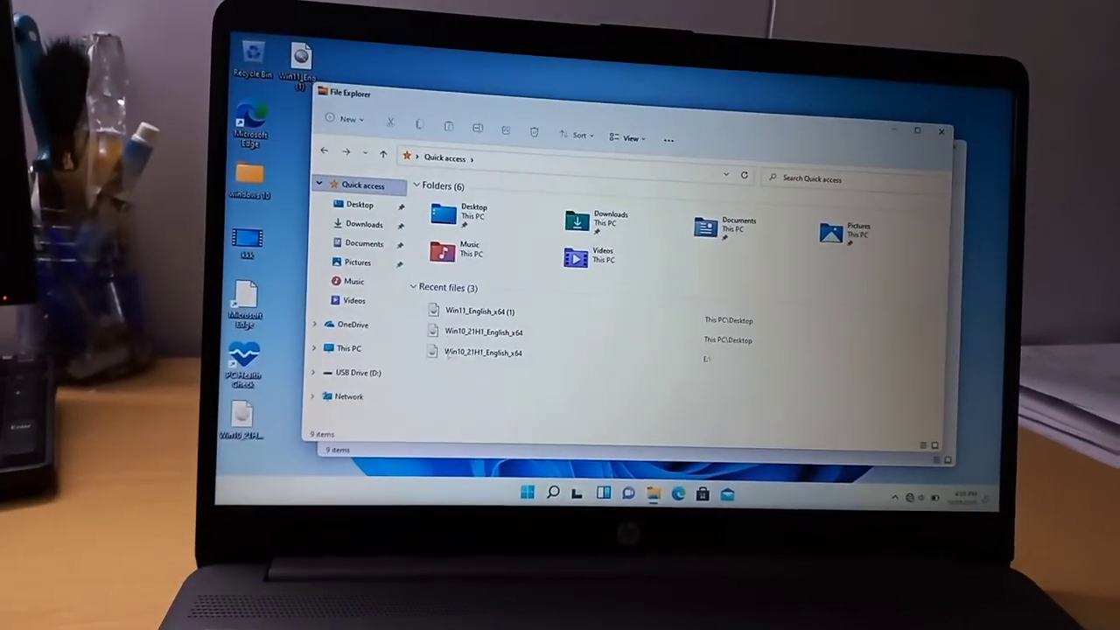
right_click(368, 354)
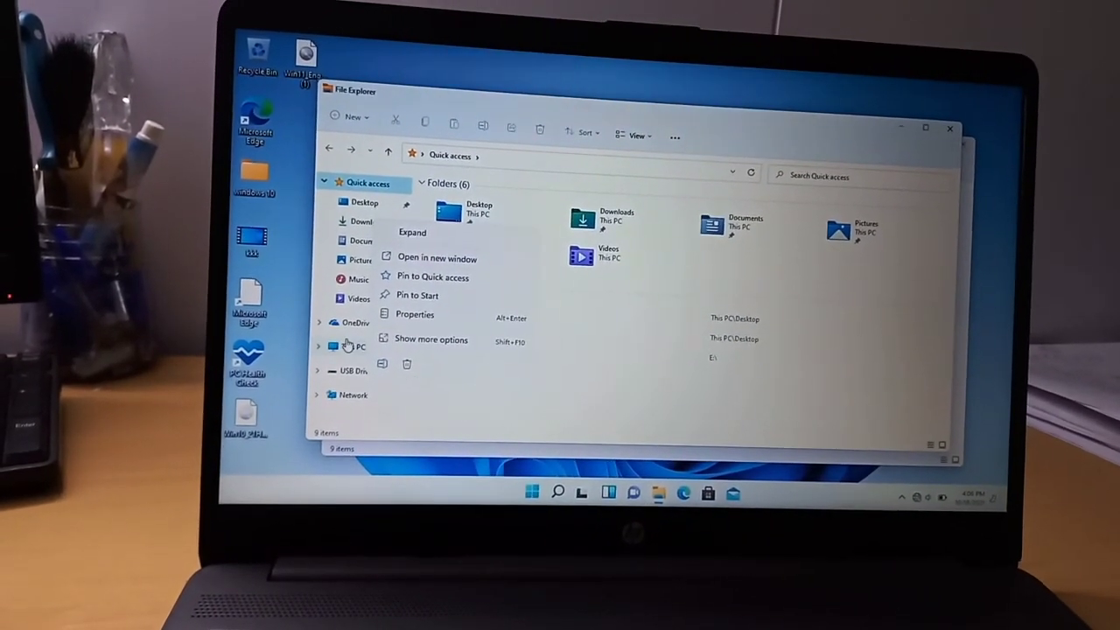
key(Escape)
right_click(375, 333)
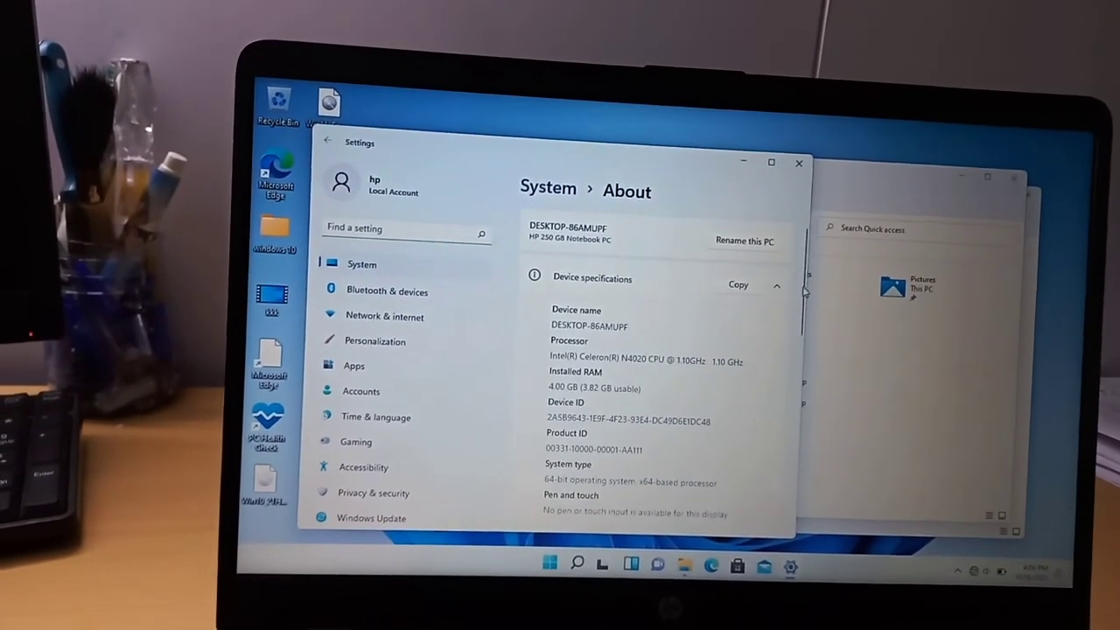
mouse_move(804, 415)
mouse_down()
mouse_move(800, 442)
mouse_move(812, 413)
mouse_up()
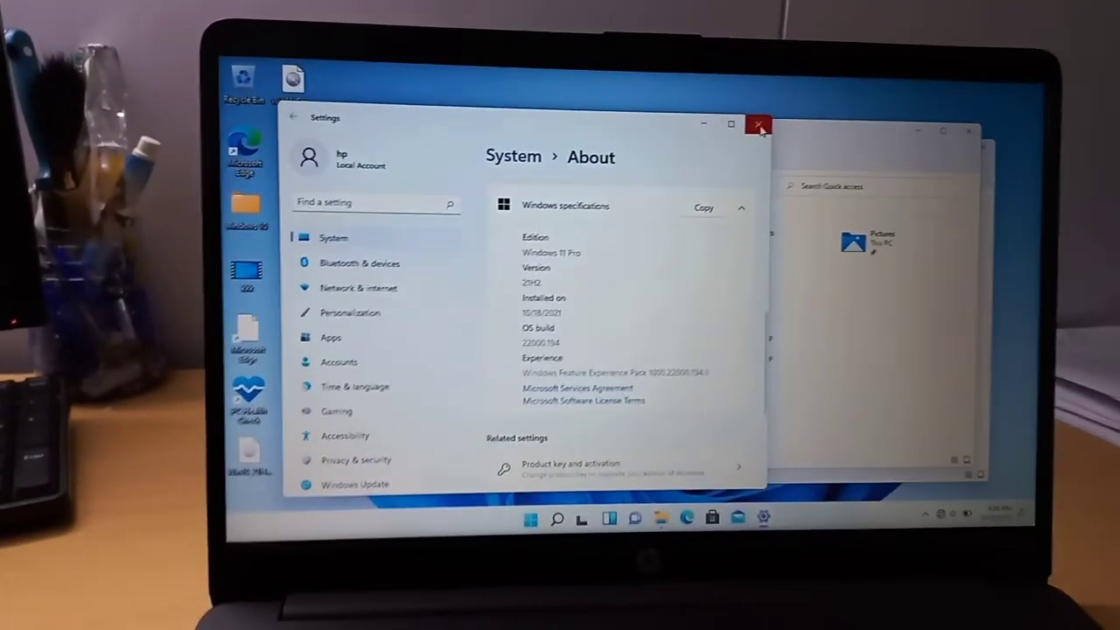
click(804, 146)
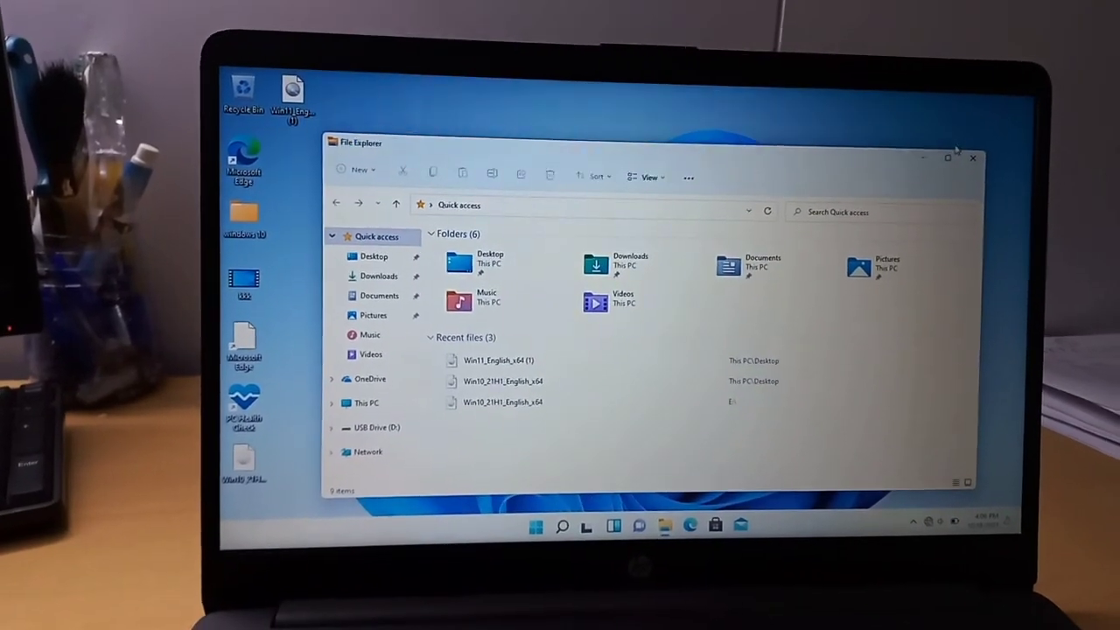
click(986, 159)
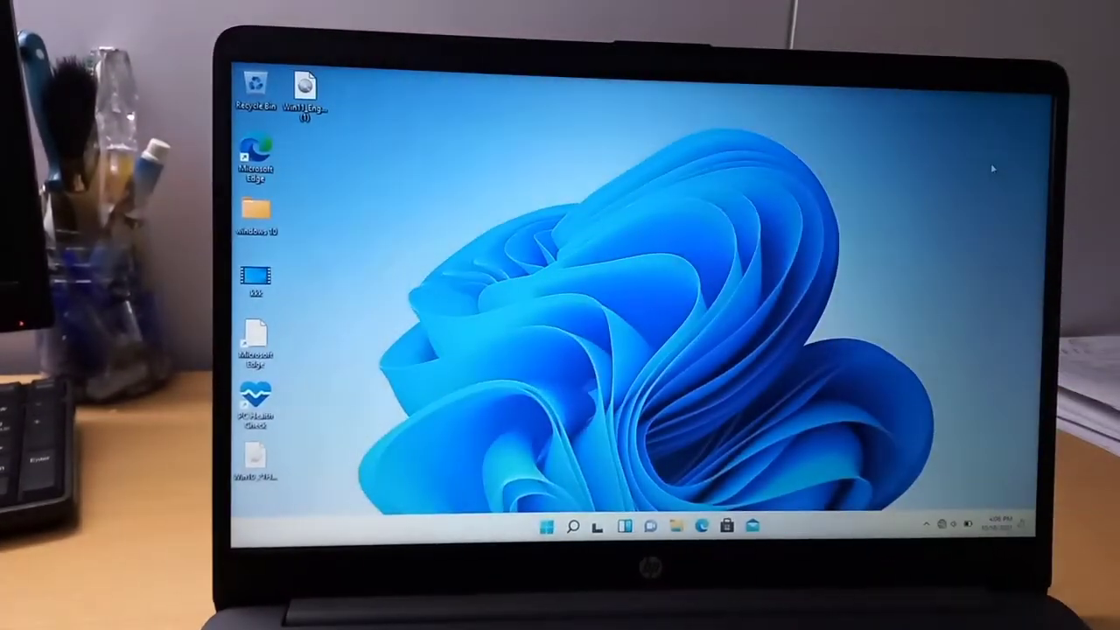